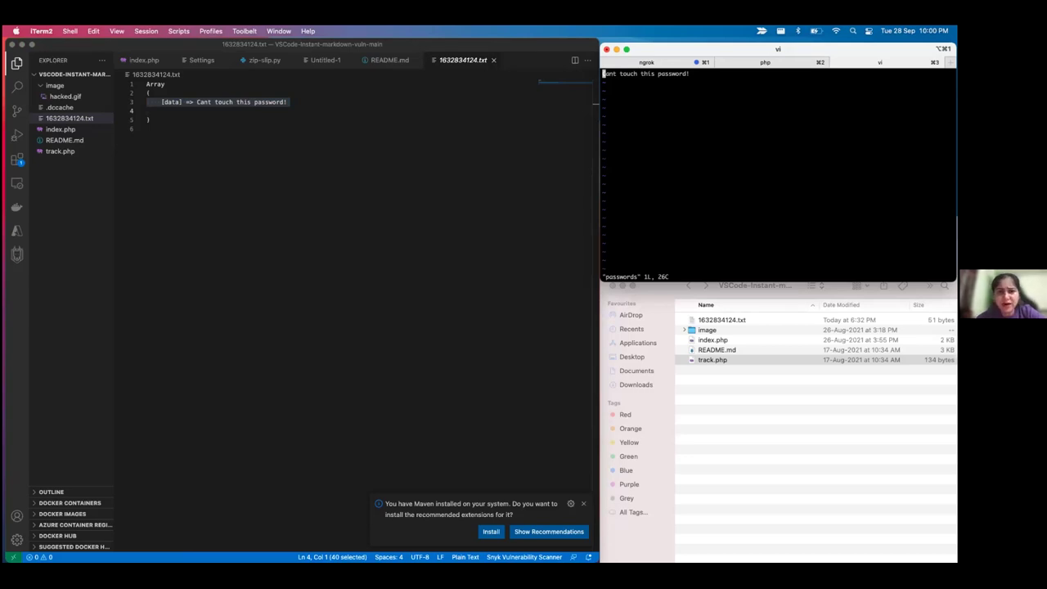
Revisit the Equifax slide, then return to the full-screen browser showing the 'You have been hacked' page
key(ctrl+Right)
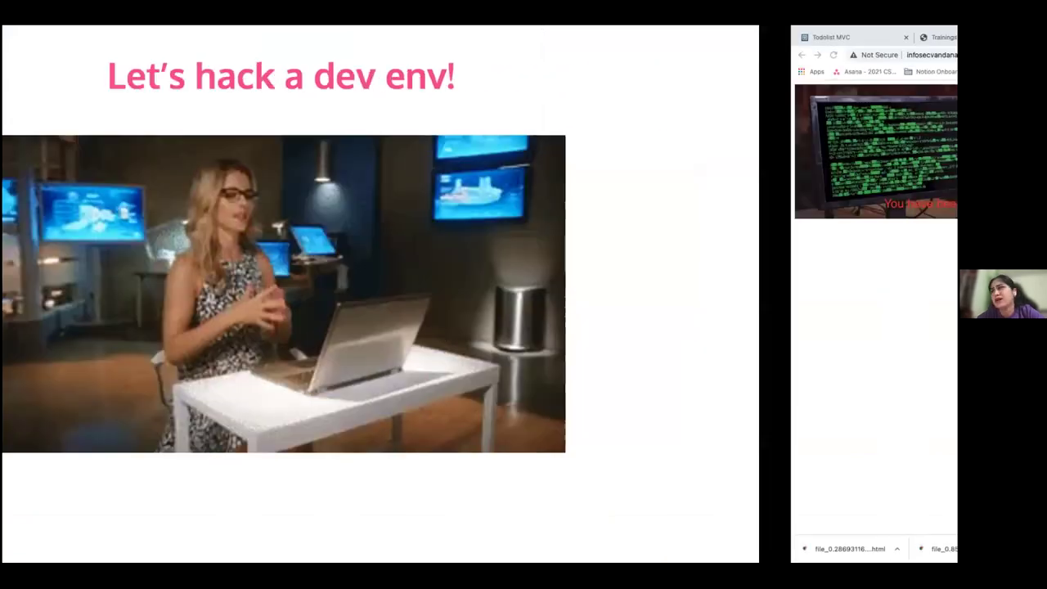
key(ctrl+Left)
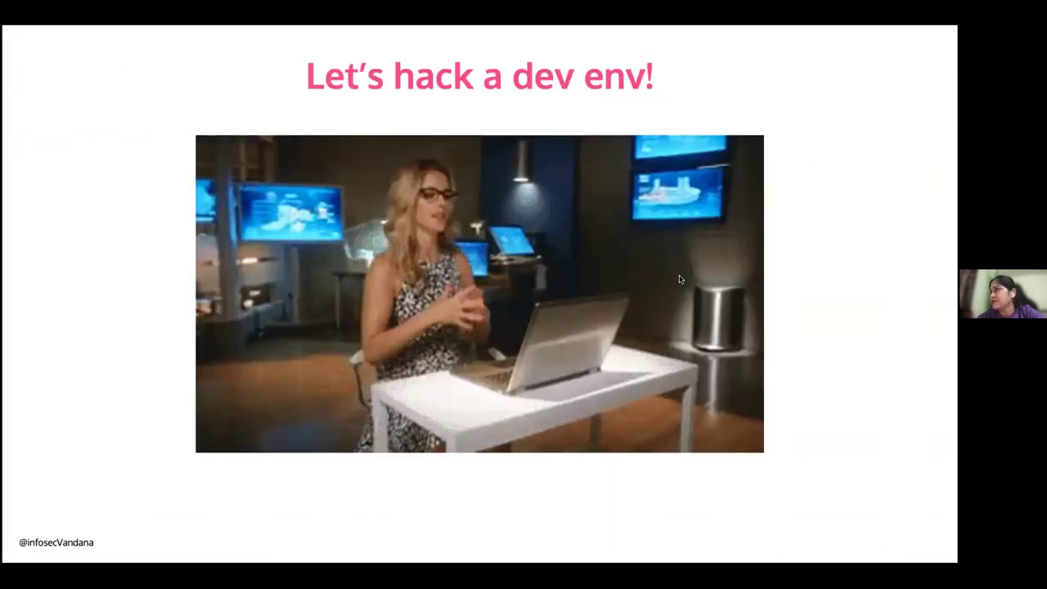
key(Left)
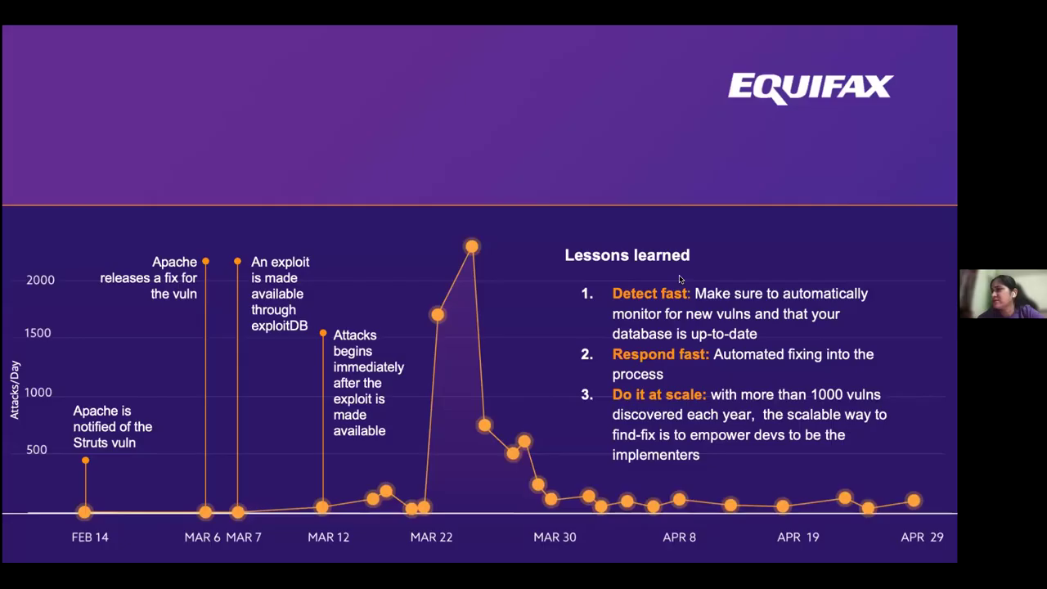
key(ctrl+Right)
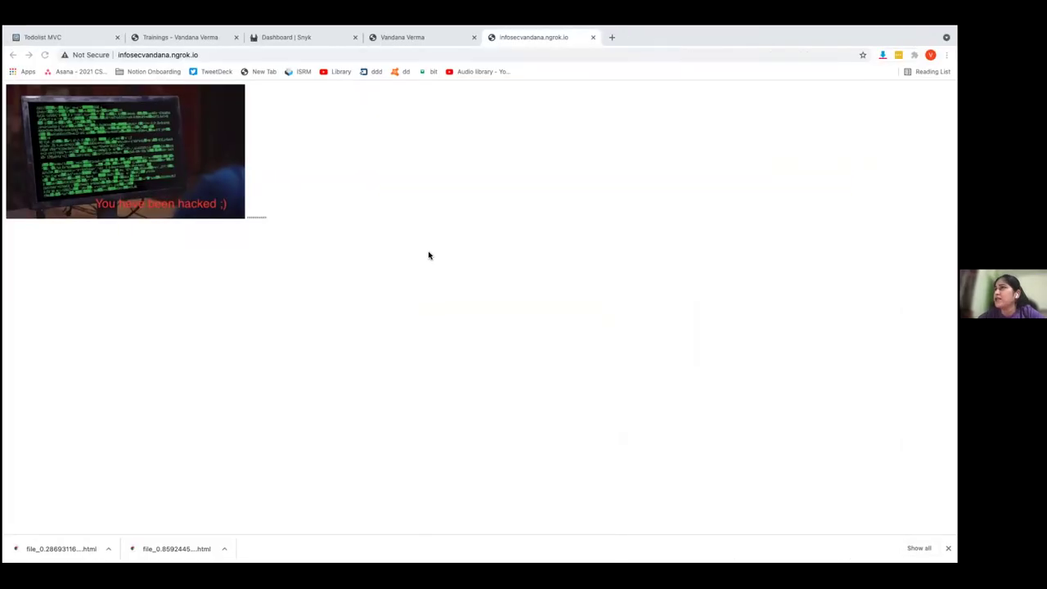
mouse_move(569, 30)
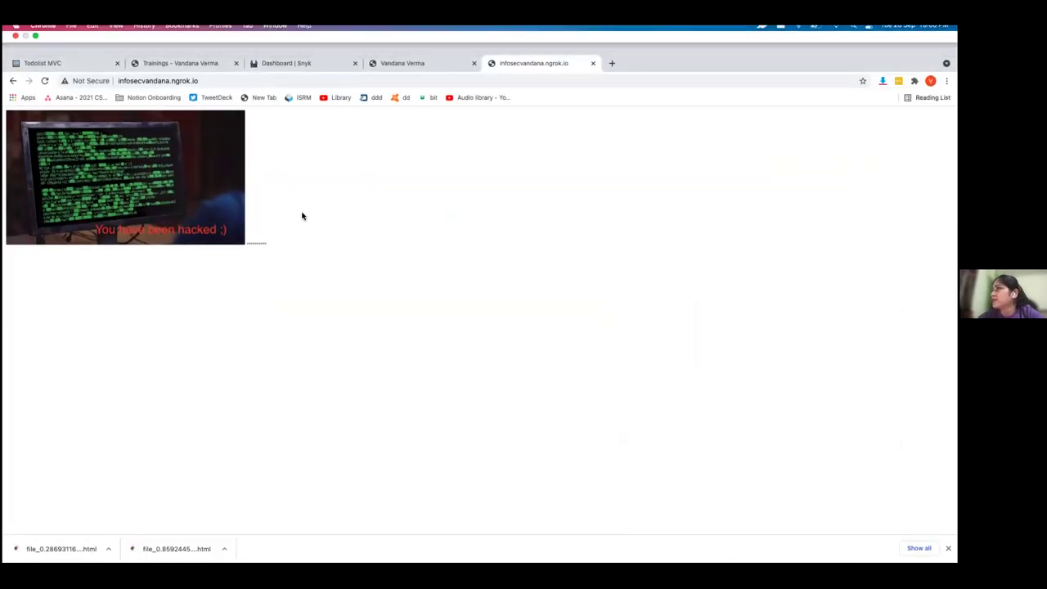
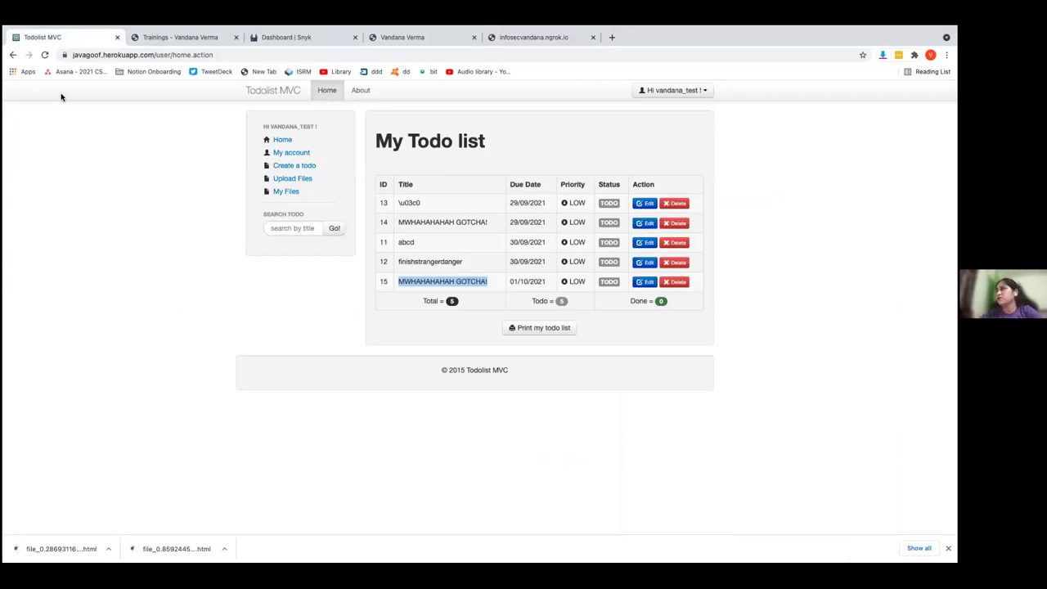
Log out of the previous test account from the Todolist MVC user dropdown
click(279, 90)
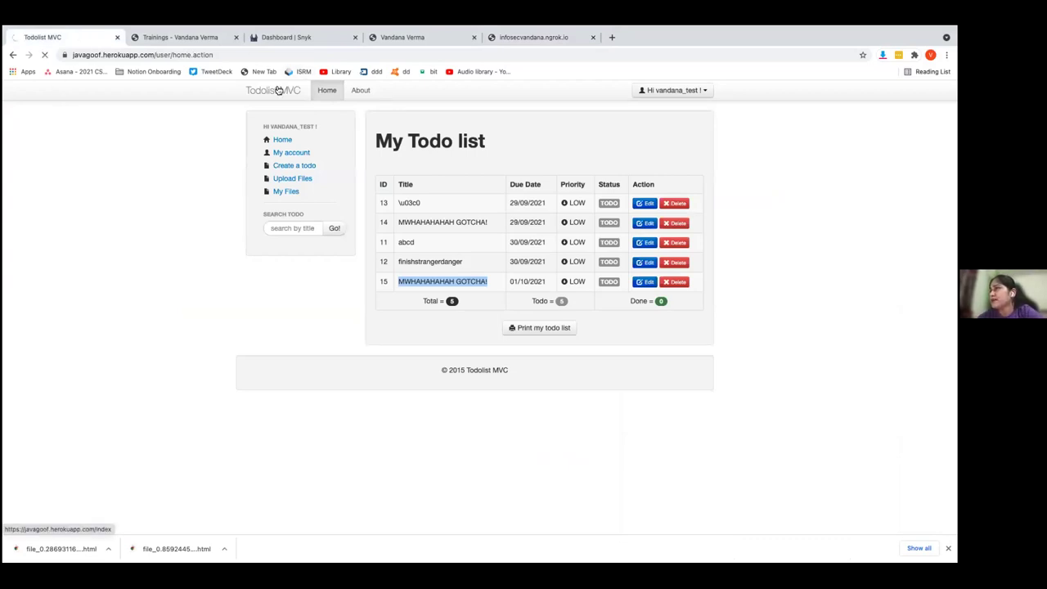
click(673, 90)
click(656, 129)
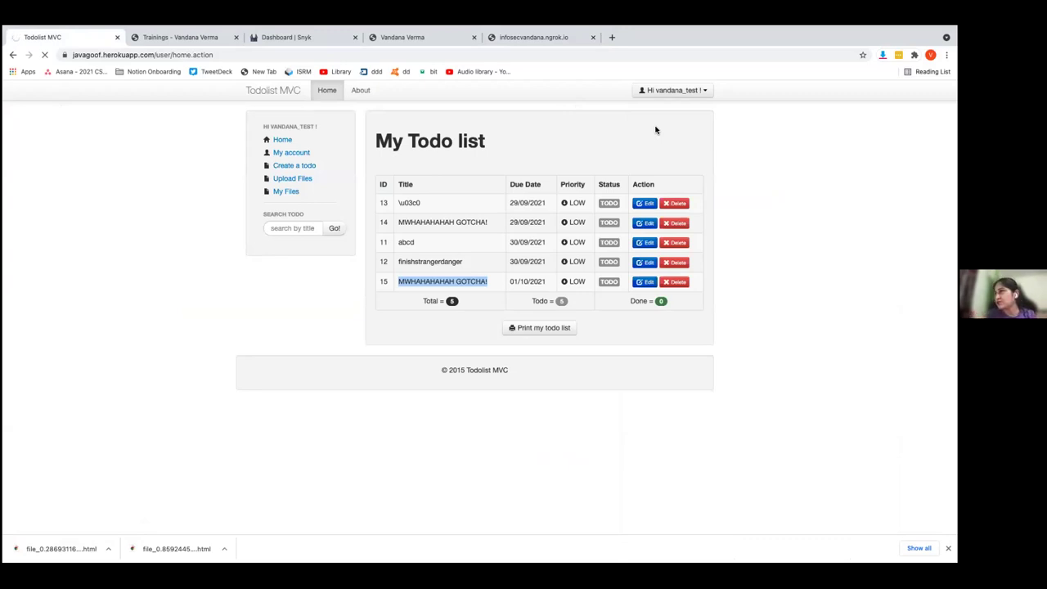
Reload the site and open the 'Register here for free!' Sign up form
click(244, 55)
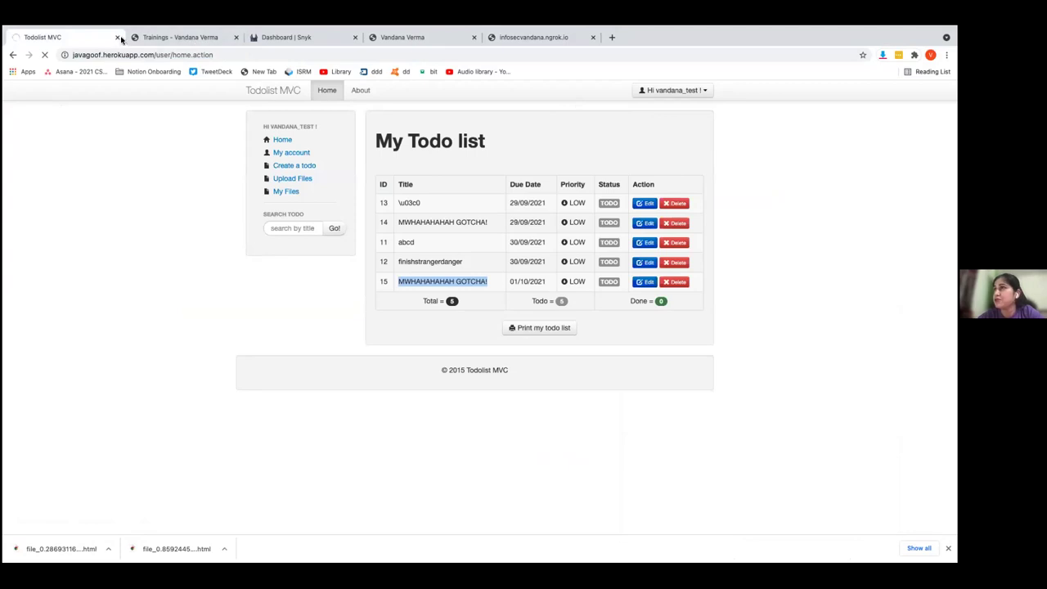
click(144, 55)
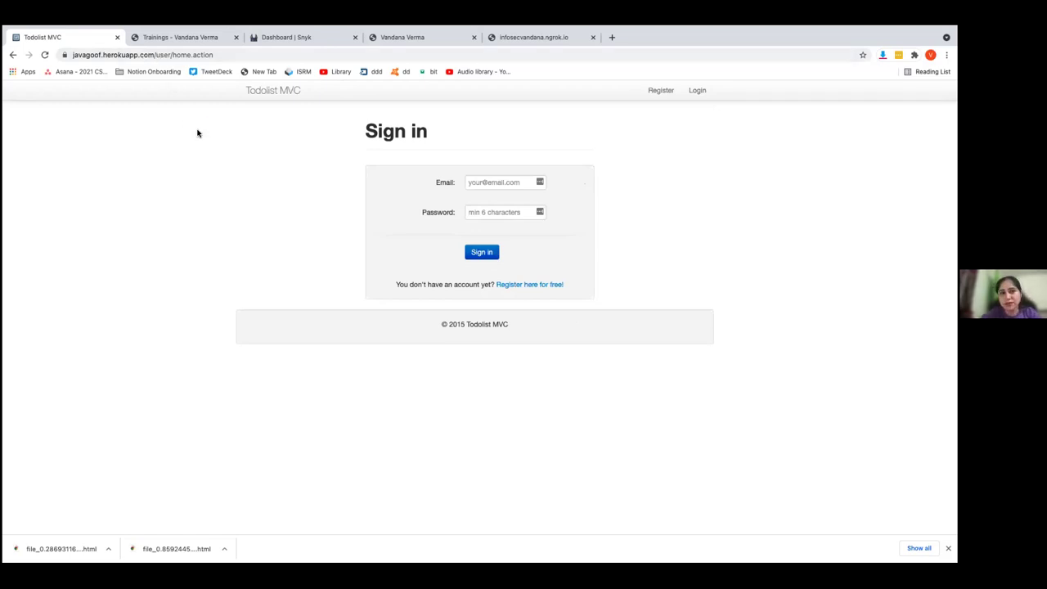
click(507, 287)
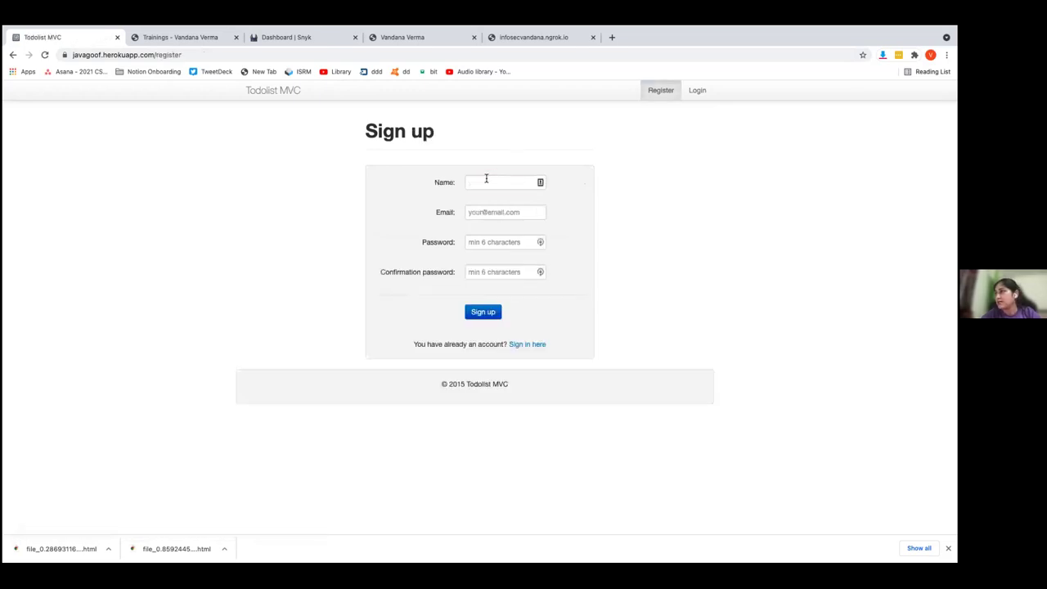
Fill the Name from the saved suggestion and enter the new account's e-mail, correcting a typo
click(486, 179)
click(484, 252)
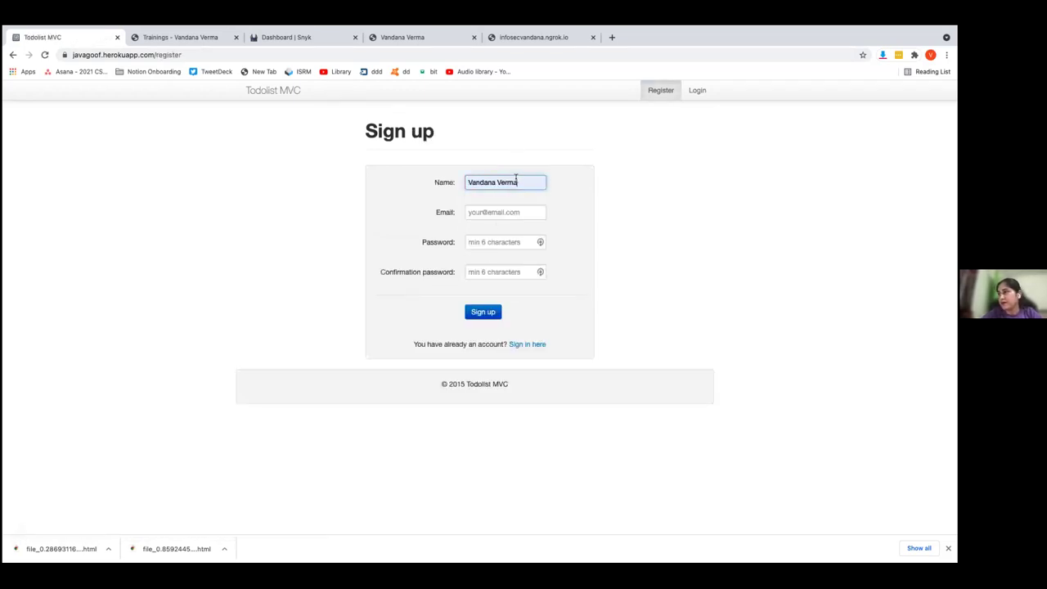
click(498, 207)
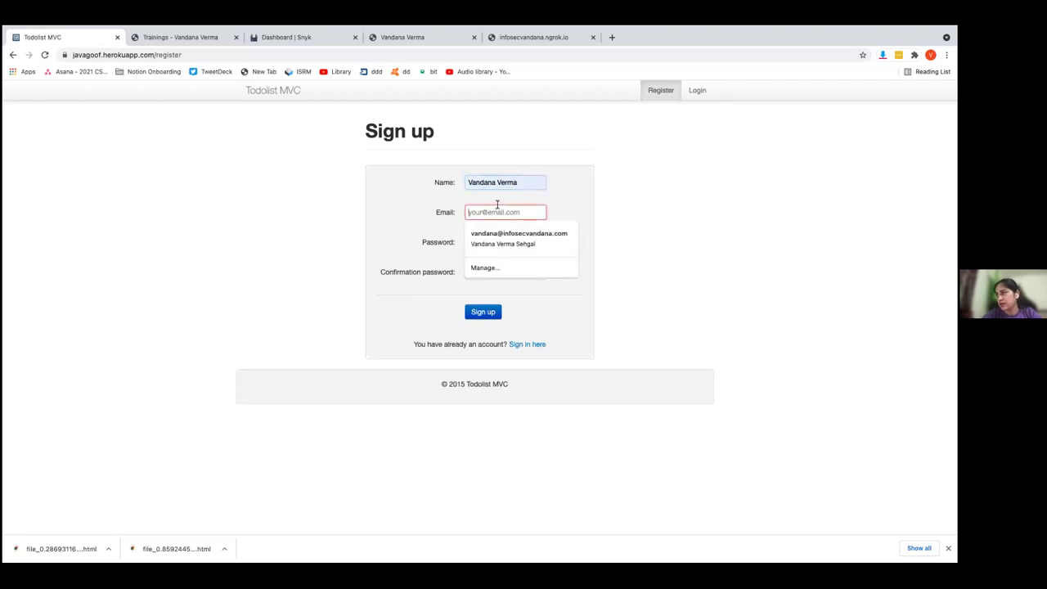
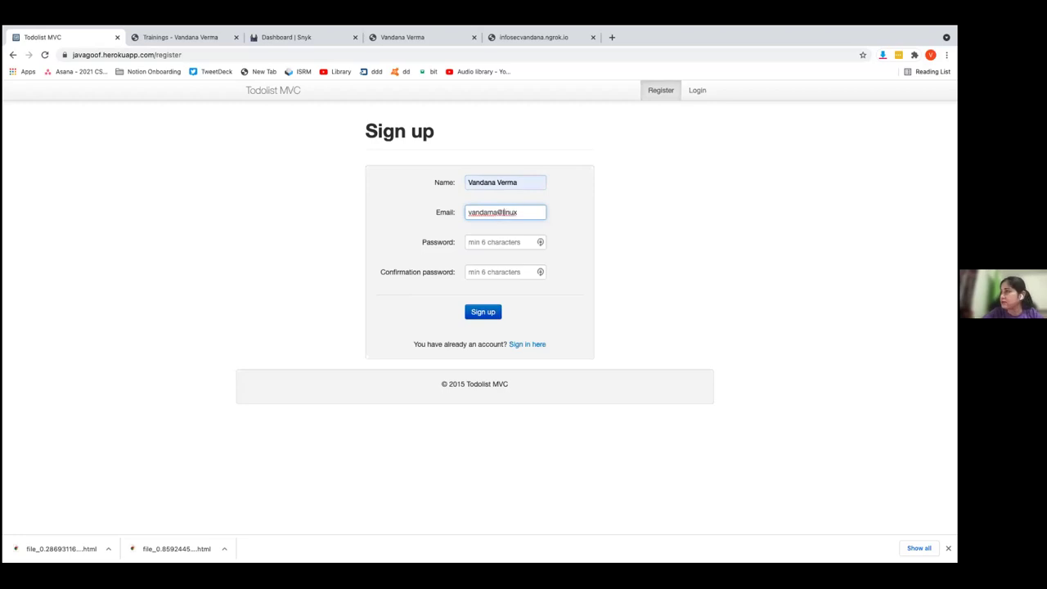
Enter the account password and its matching confirmation, then submit the Sign up form
click(486, 241)
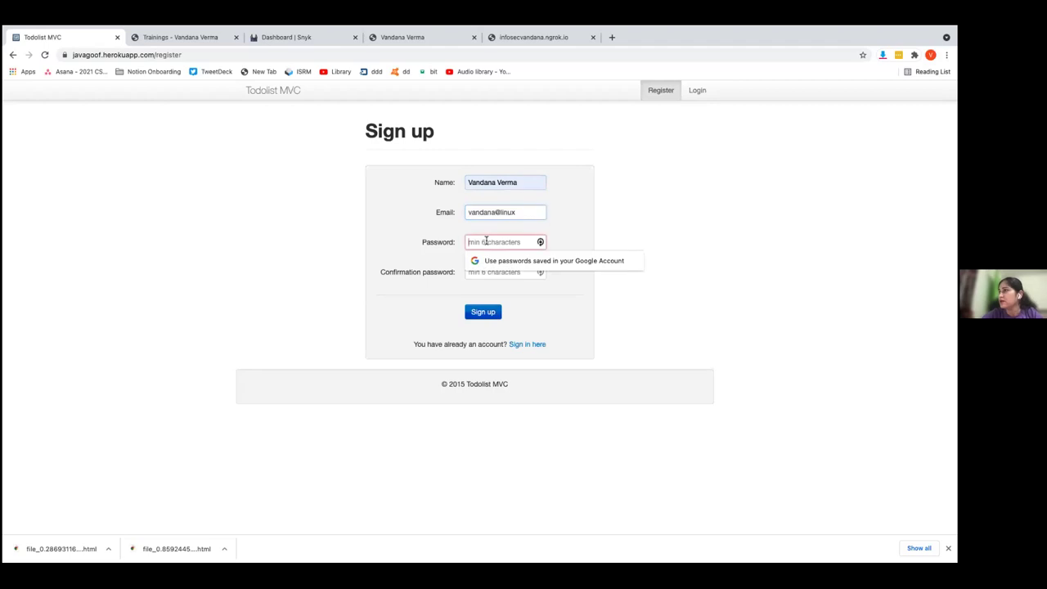
text(••••••)
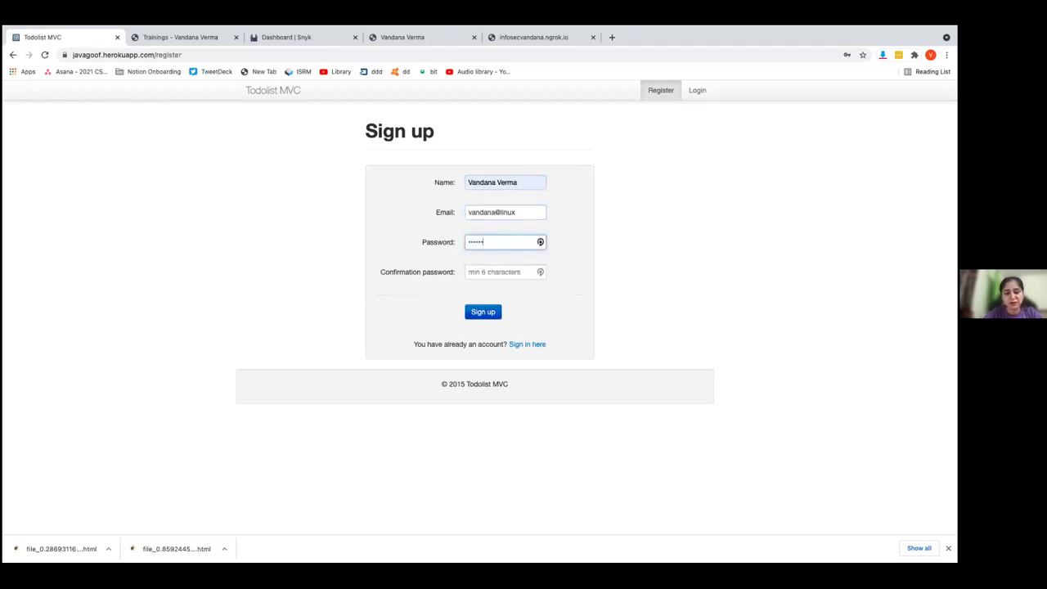
text(•)
key(Tab)
text(•)
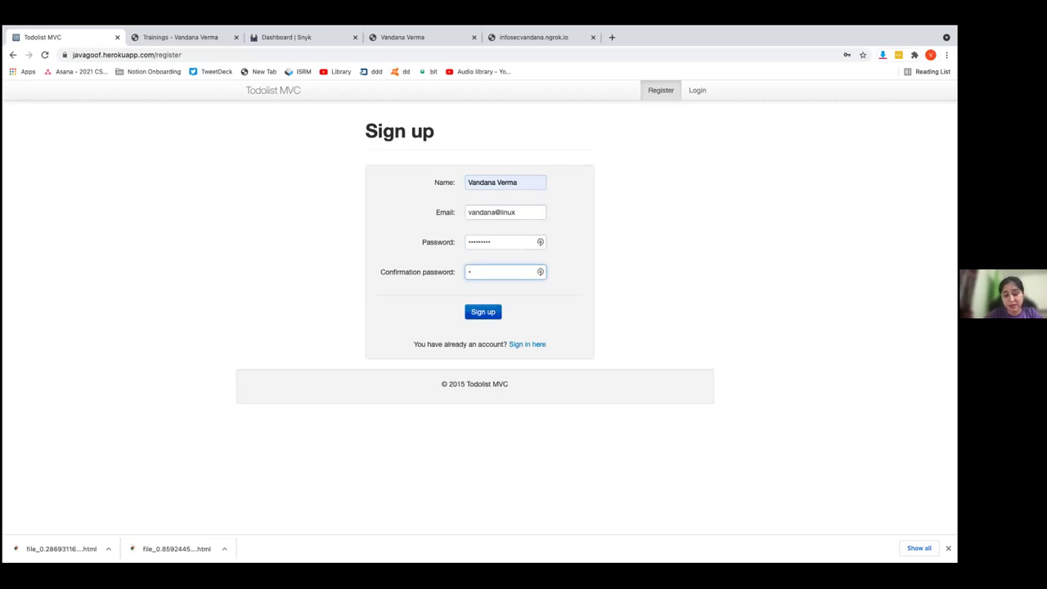
double_click(499, 245)
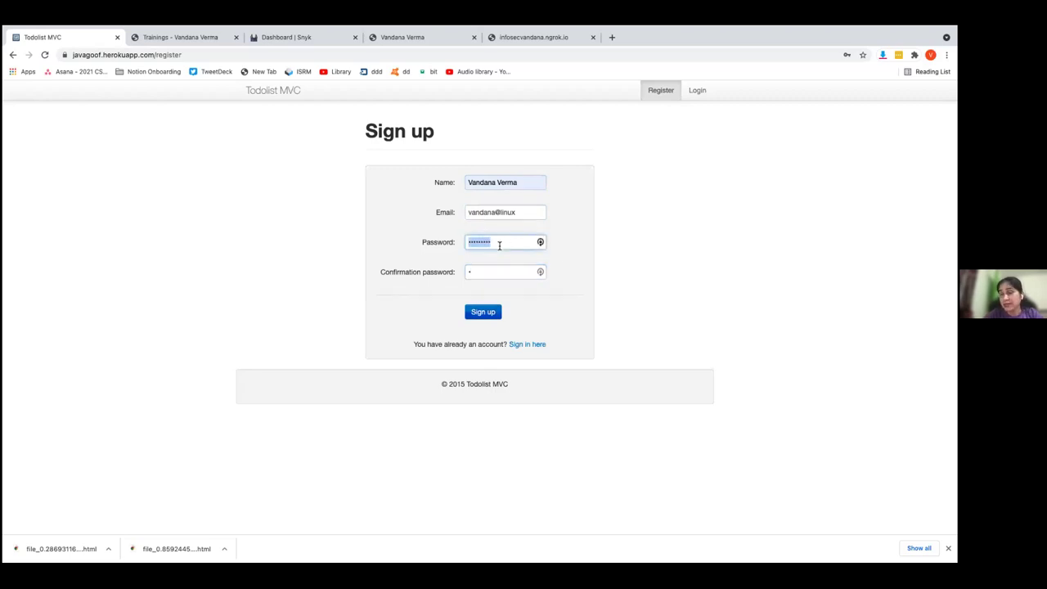
text(••••••)
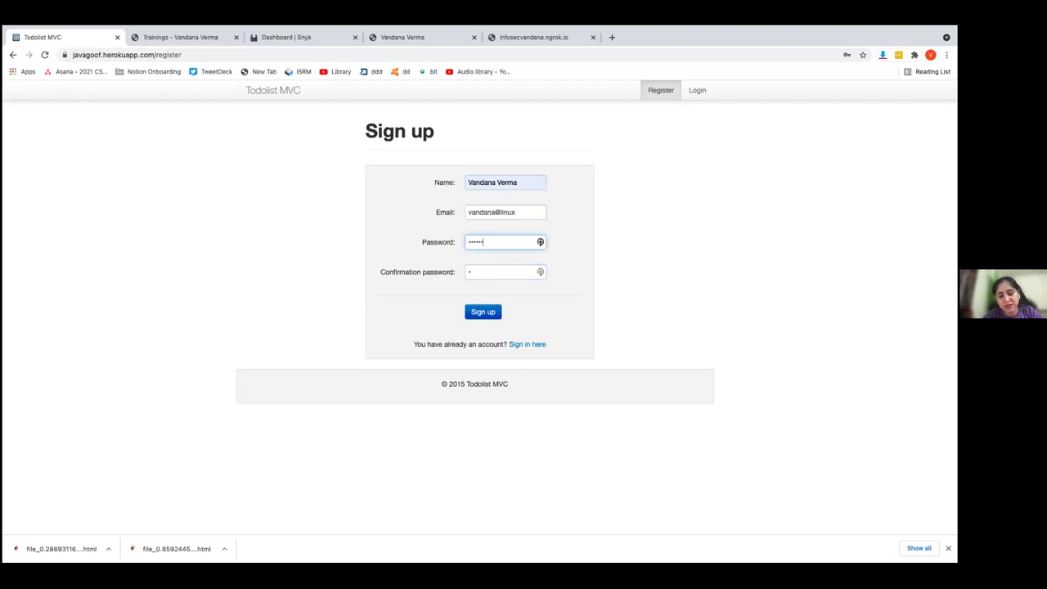
key(Tab)
text(••••••)
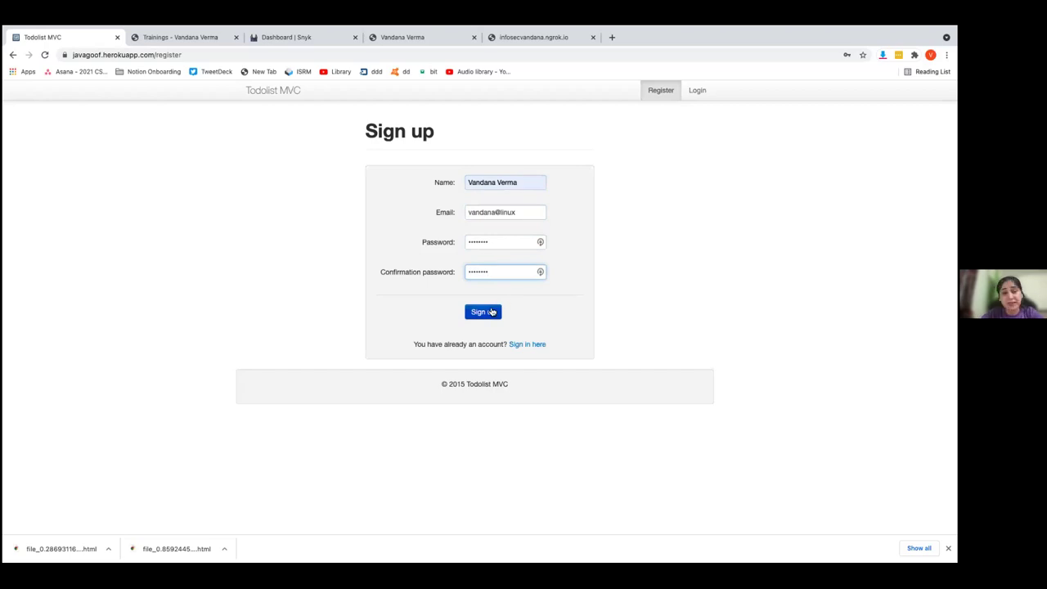
click(492, 312)
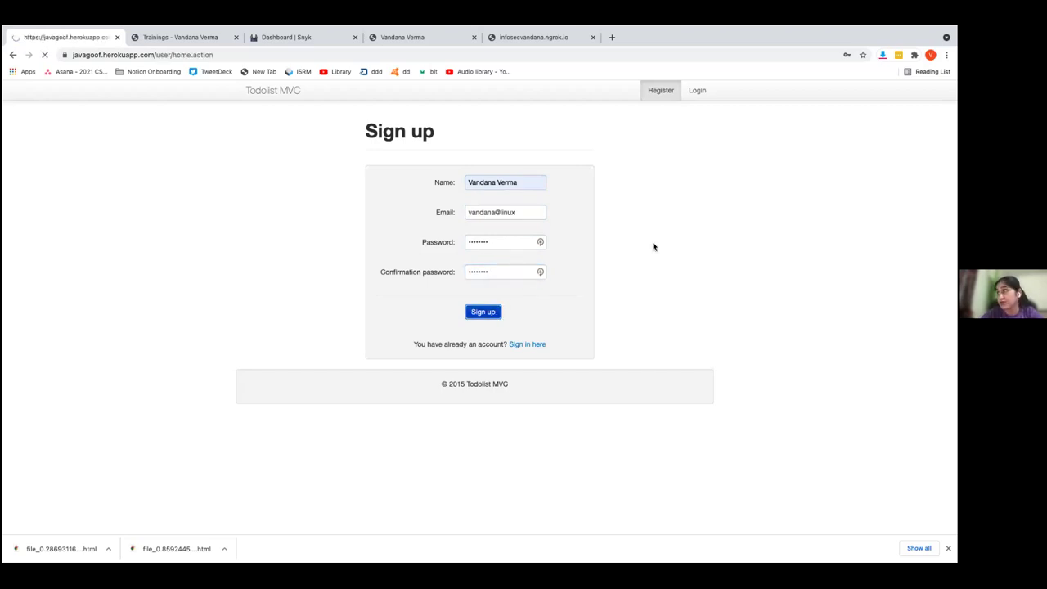
Decline the browser's password save offer and browse the My account settings page
click(871, 157)
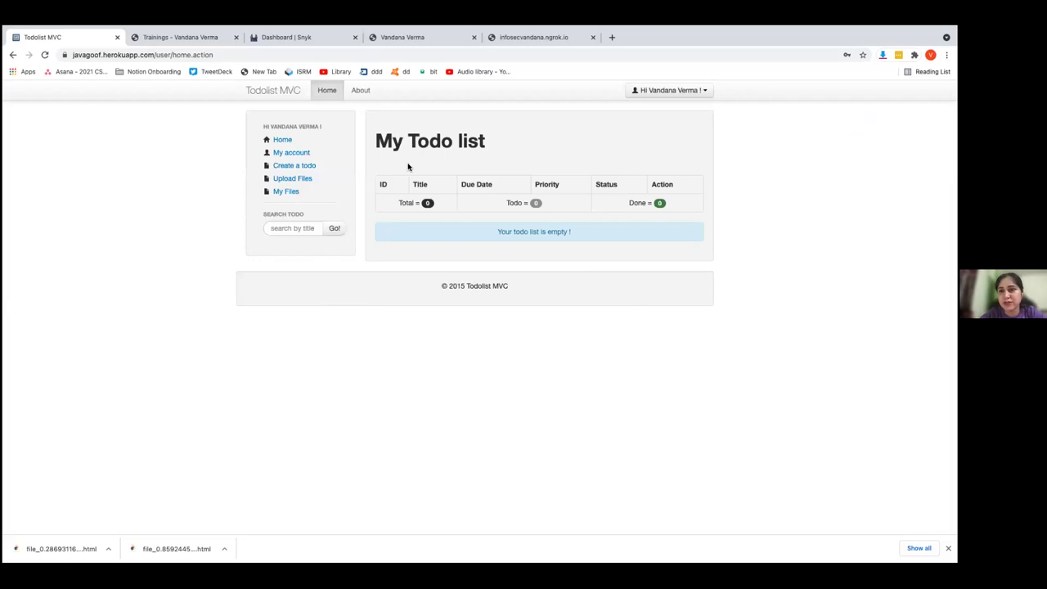
click(282, 140)
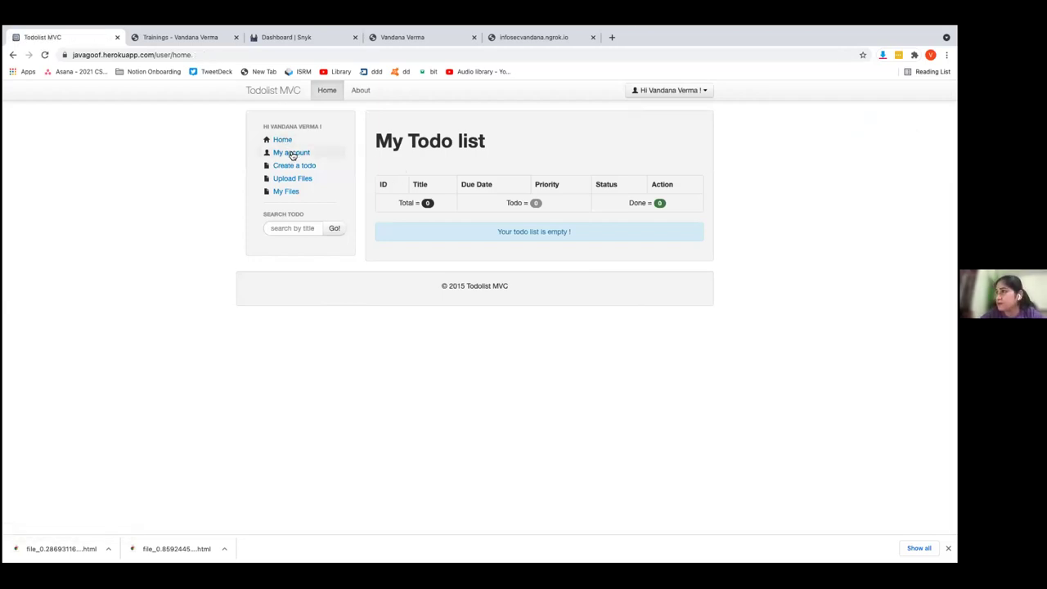
click(302, 156)
scroll(406, 256, down, 2)
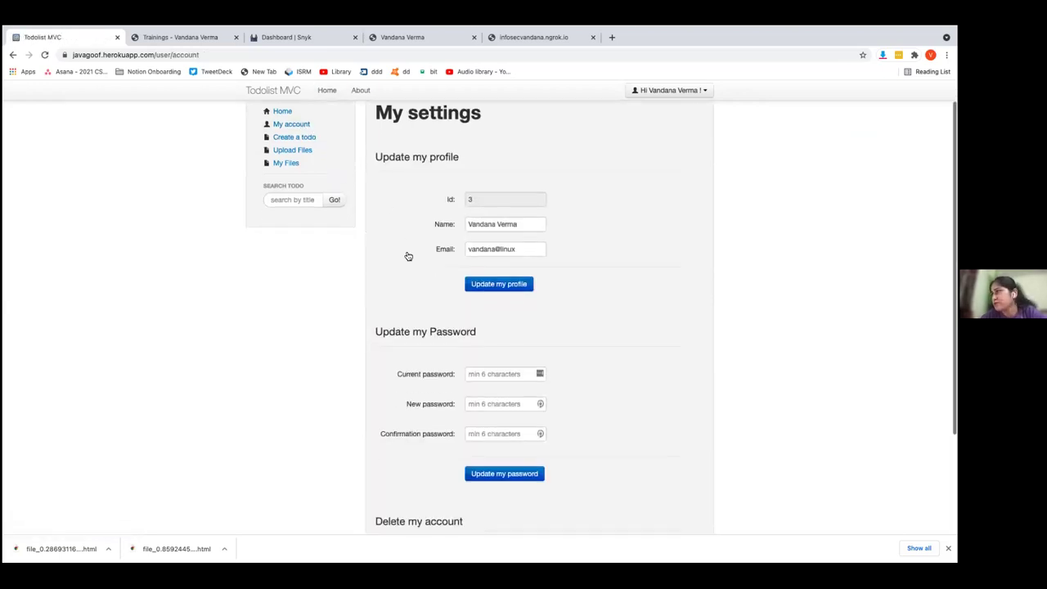
scroll(408, 255, down, 2)
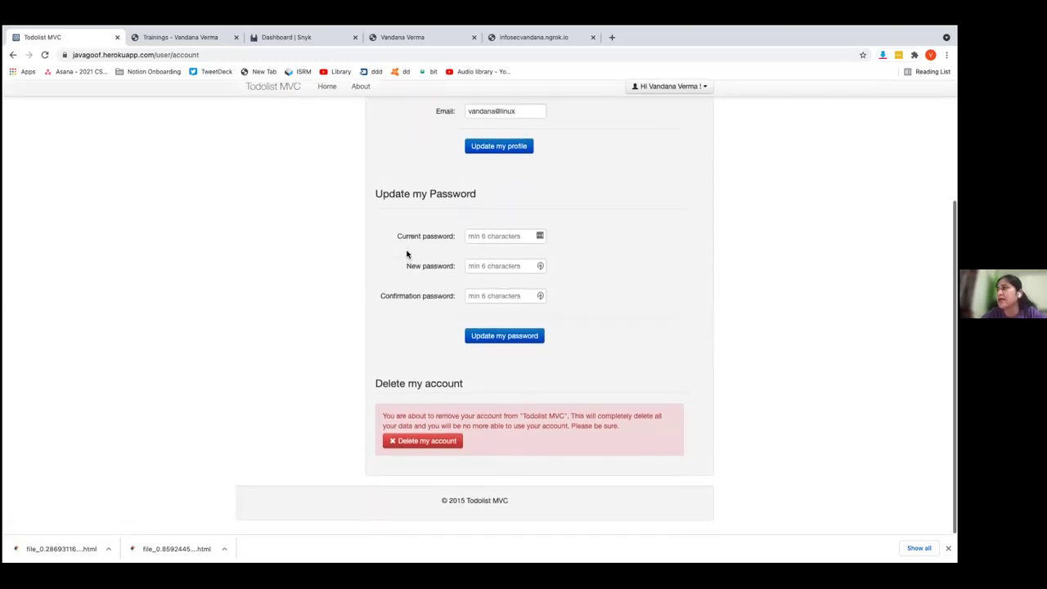
scroll(407, 254, up, 5)
Visit Create a todo, Upload Files and the empty My Files page, returning to the new todo form
click(306, 168)
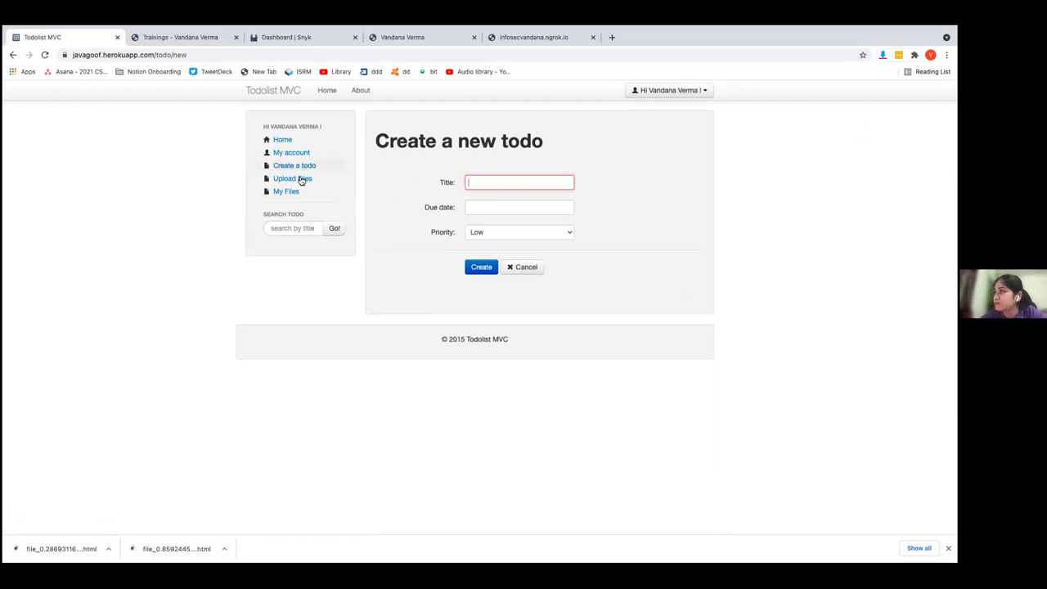
click(300, 179)
click(295, 196)
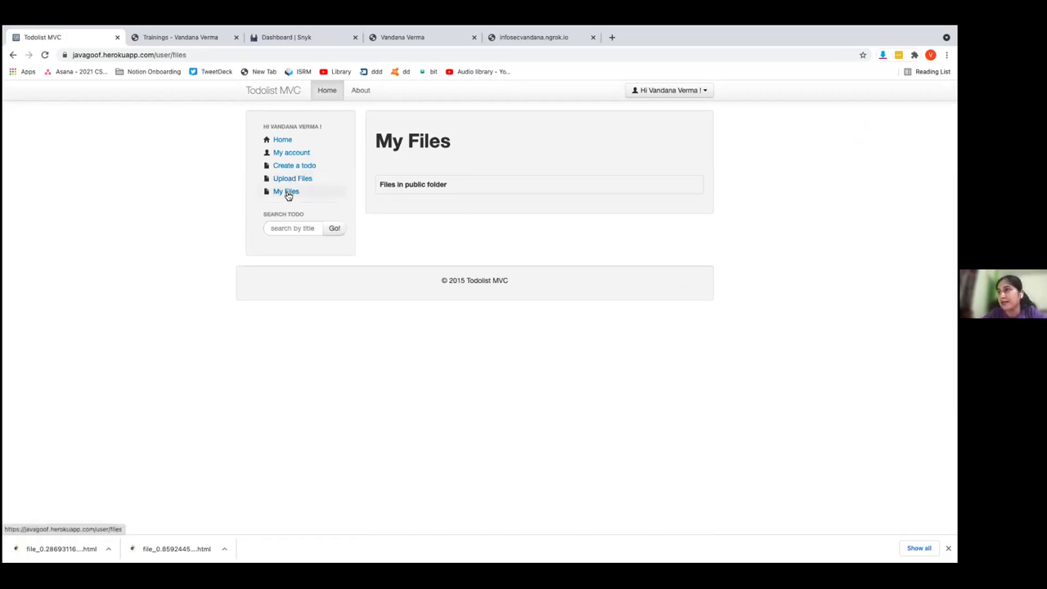
click(297, 168)
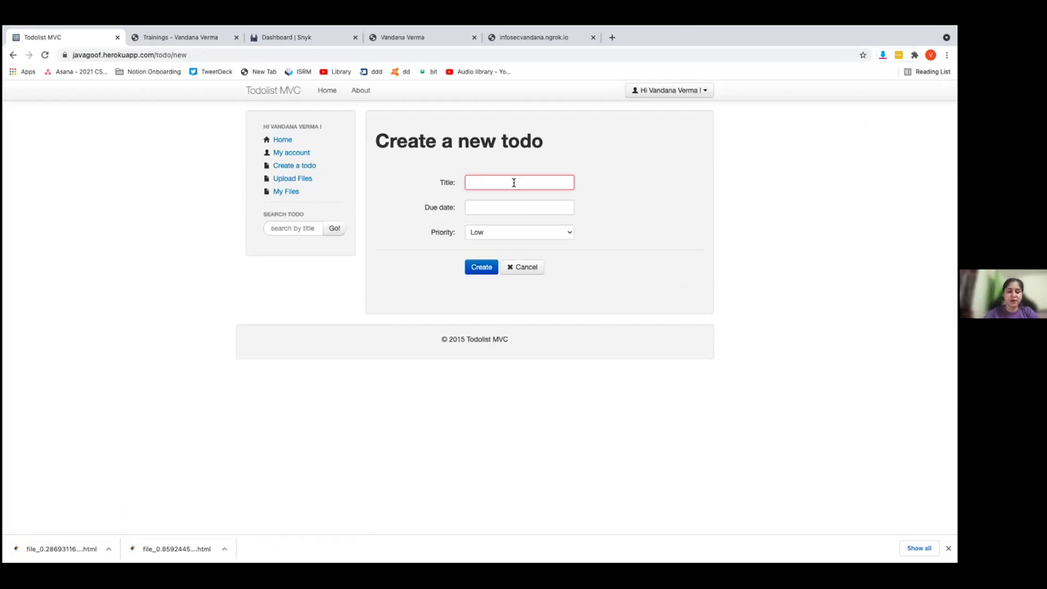
Create the todo 'firstlist' due 30/09/2021
text(fi)
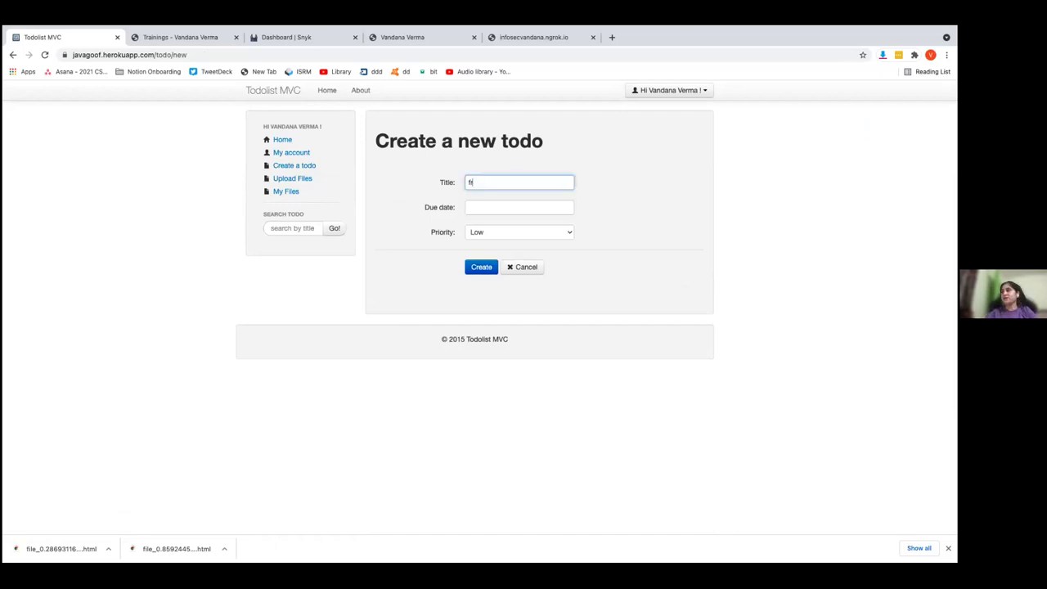
text(rstlis)
click(512, 206)
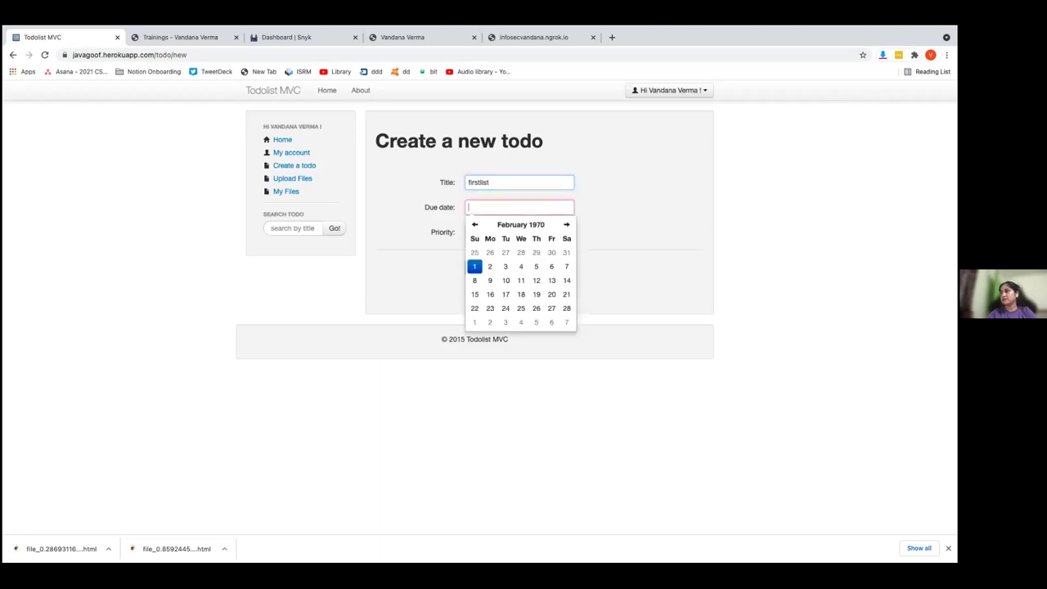
click(512, 204)
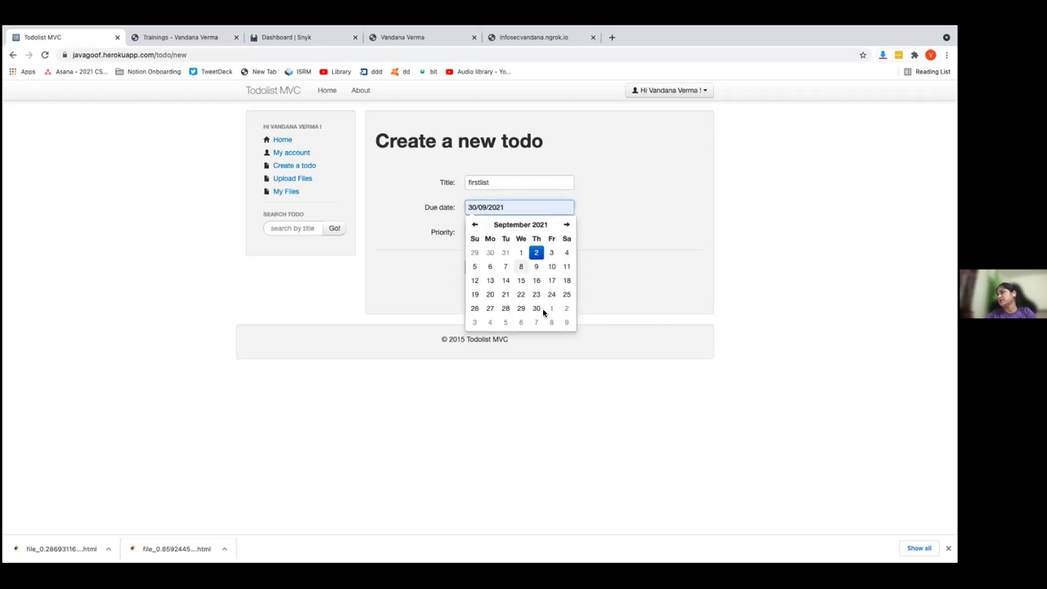
click(535, 308)
click(483, 267)
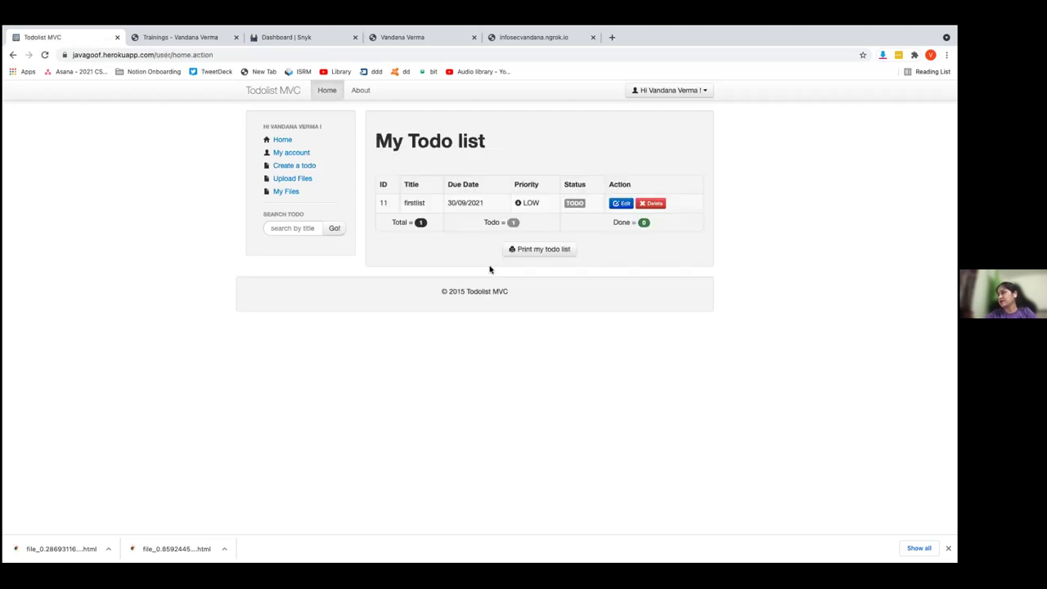
Create a second todo 'vandanaisahacker' due 30/09/2021
click(309, 167)
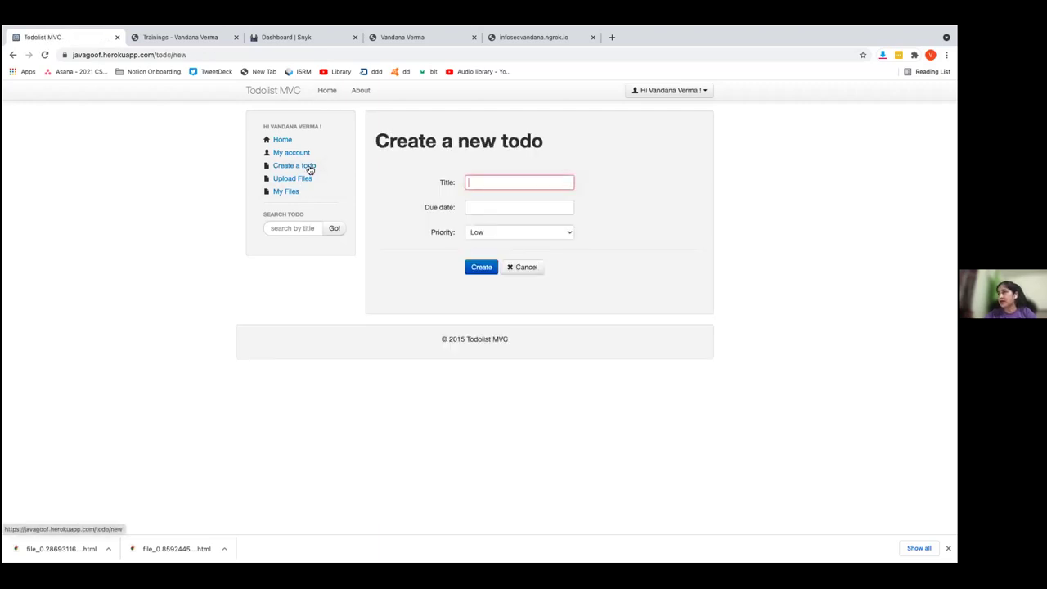
text(vandanaisahacker)
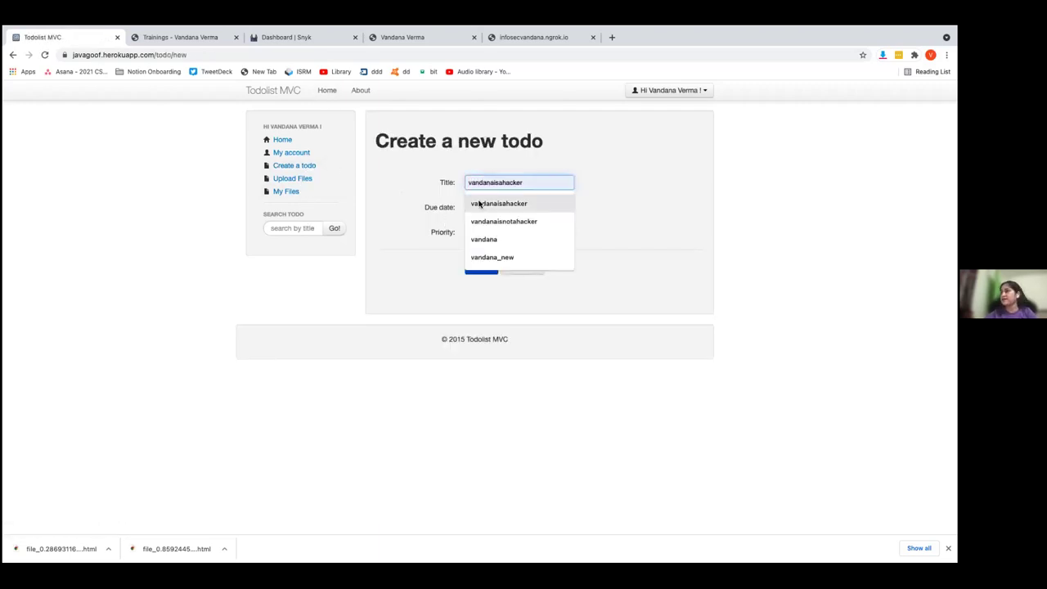
click(479, 204)
click(479, 206)
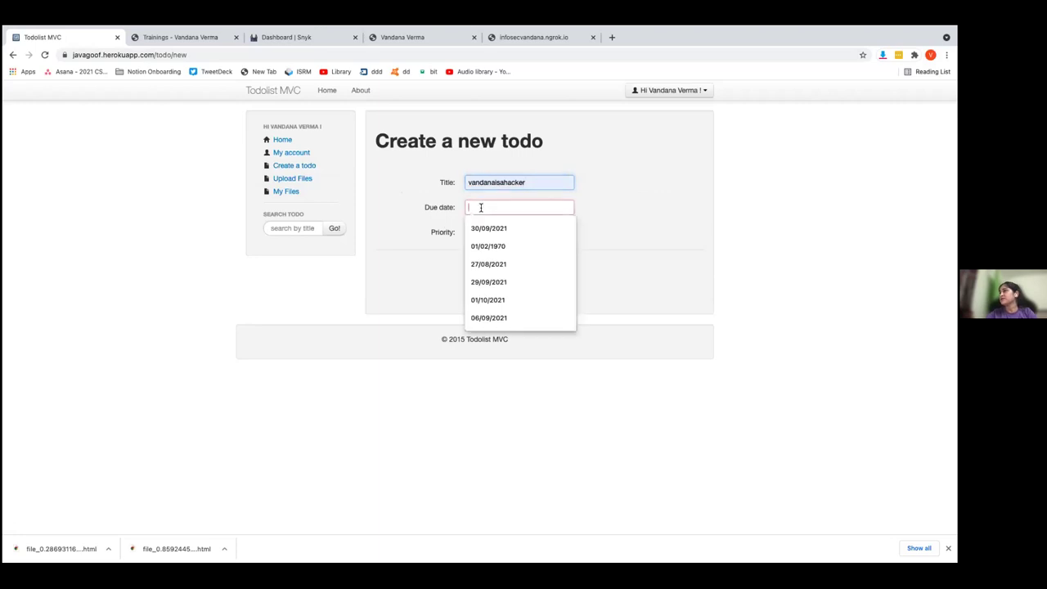
click(488, 232)
click(536, 307)
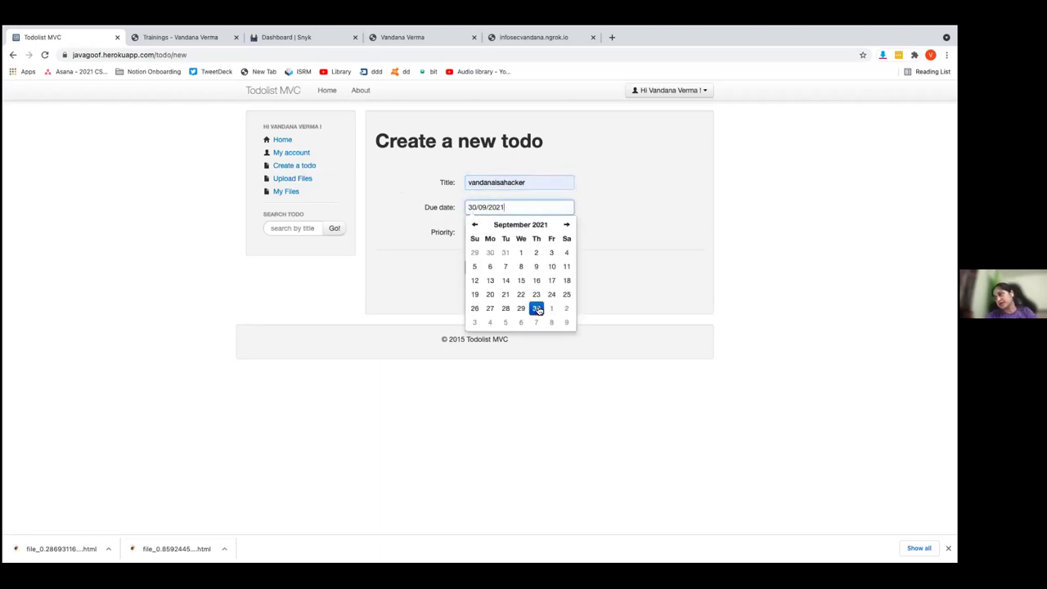
click(416, 270)
click(480, 270)
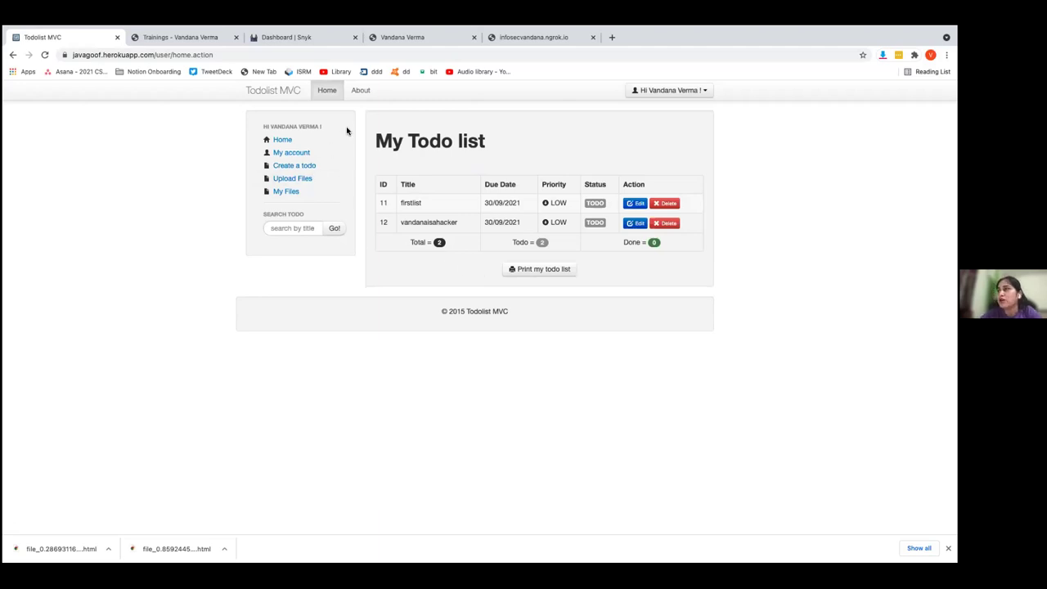
View the About page showing Struts 2 version 2.3, then go to Upload your todo list
click(361, 93)
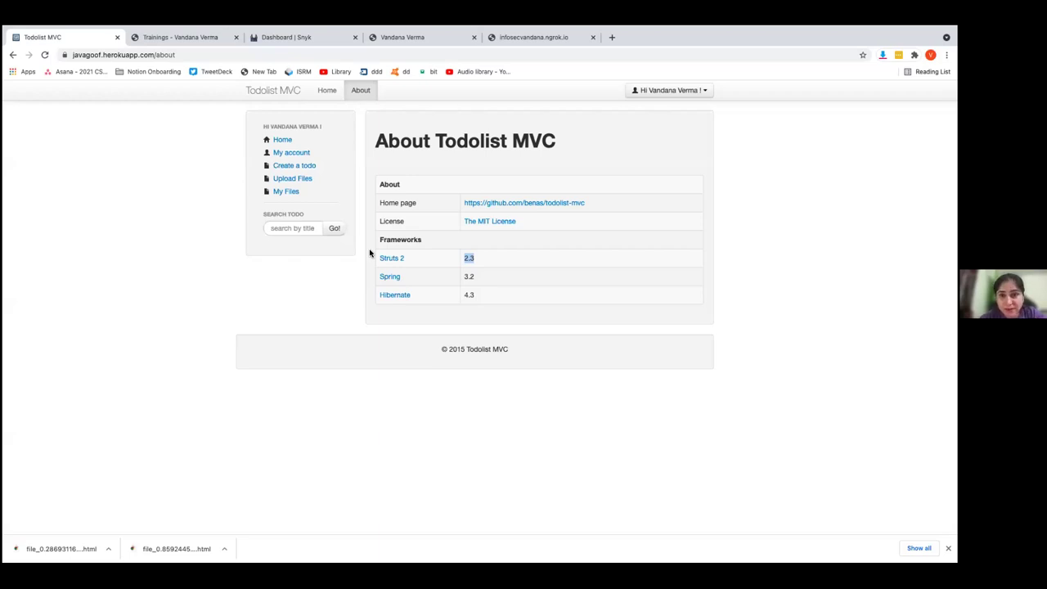
click(307, 180)
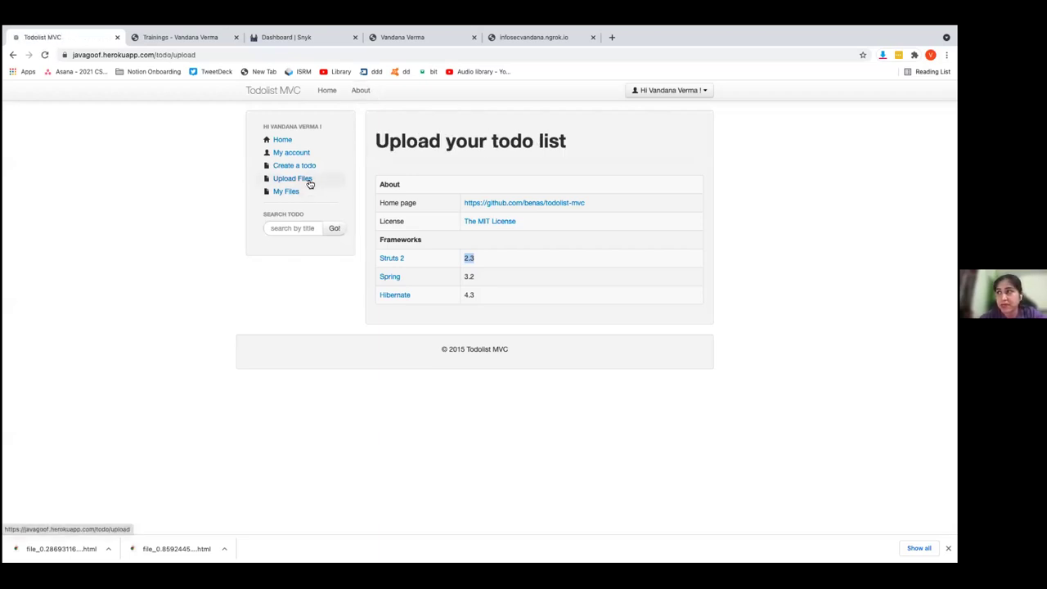
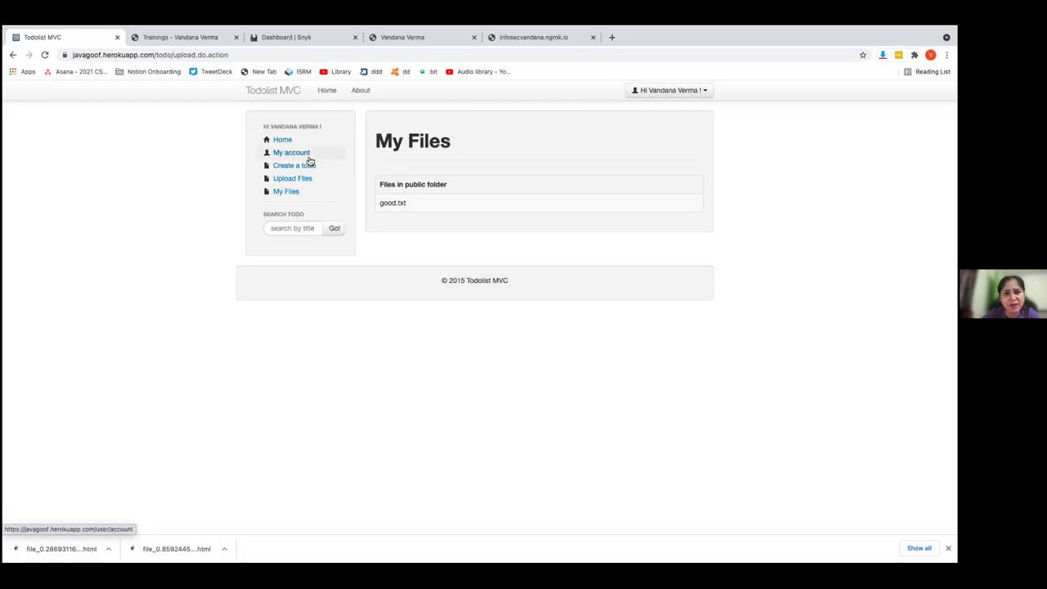
Start a new todo titled 'MWHAHAHAHAH GOTCHA!' using a saved autofill suggestion
click(309, 158)
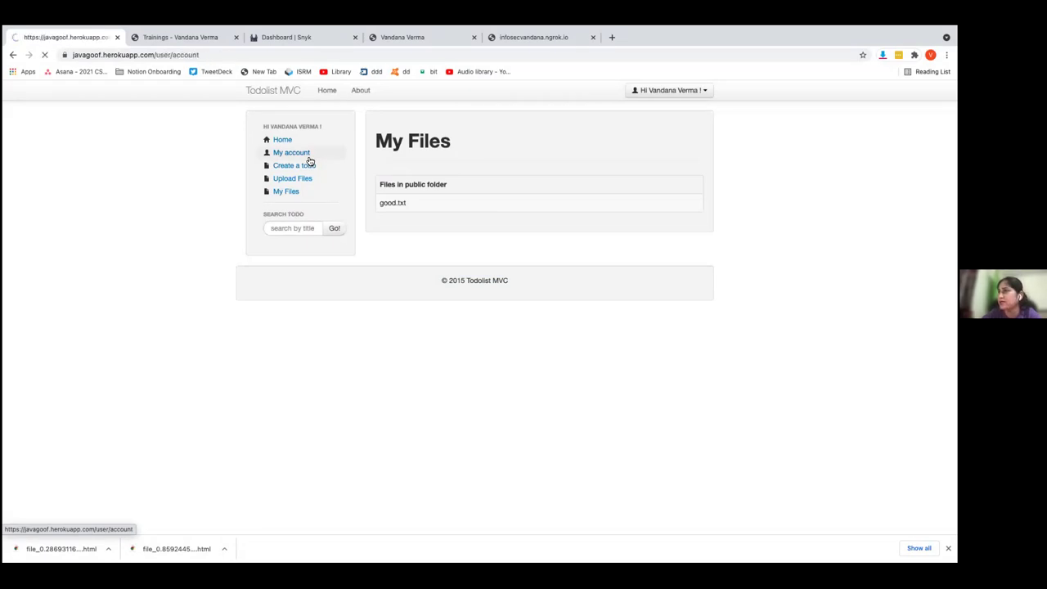
click(310, 165)
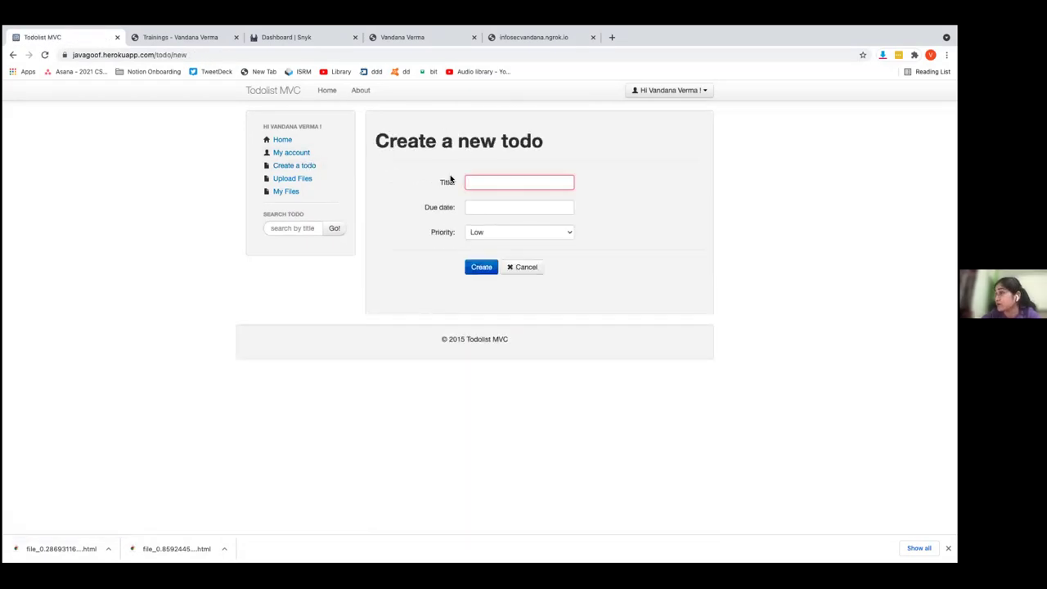
click(476, 179)
click(489, 237)
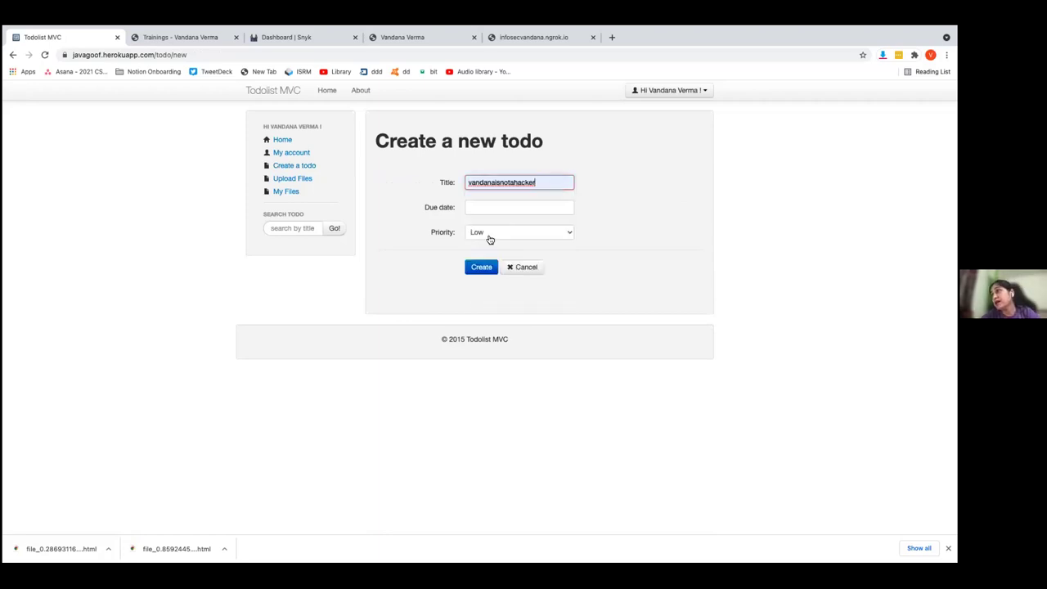
Set the due date to 30/09/2021, keep Low priority, and submit the todo
click(483, 209)
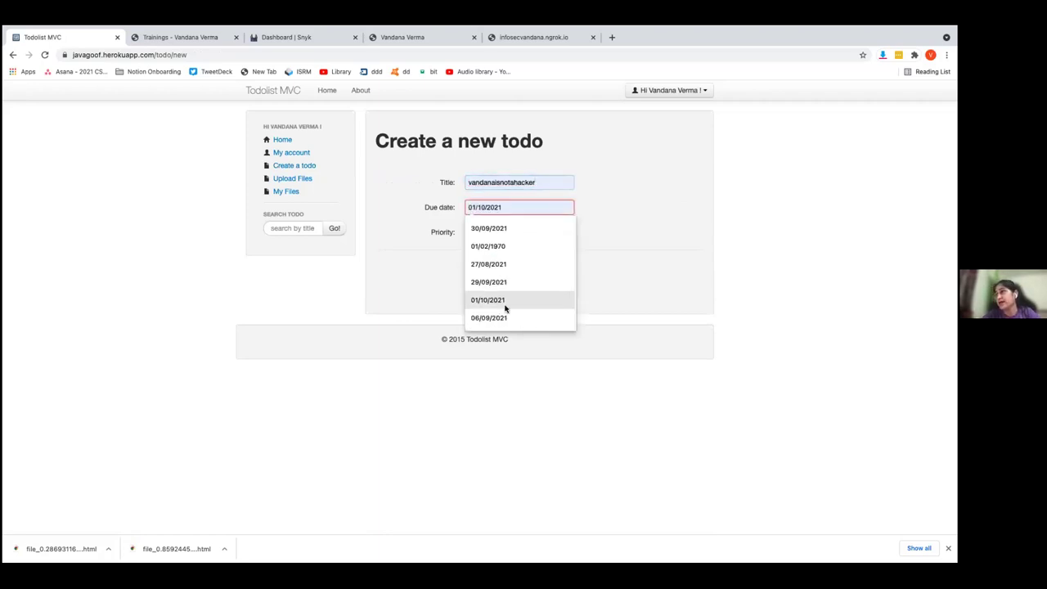
click(501, 228)
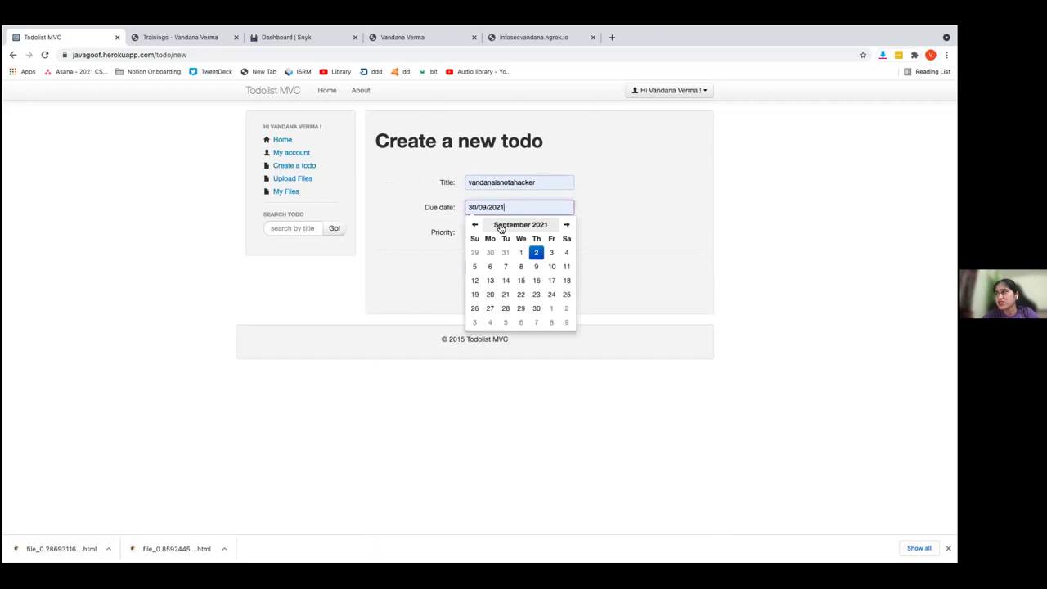
click(536, 309)
click(413, 260)
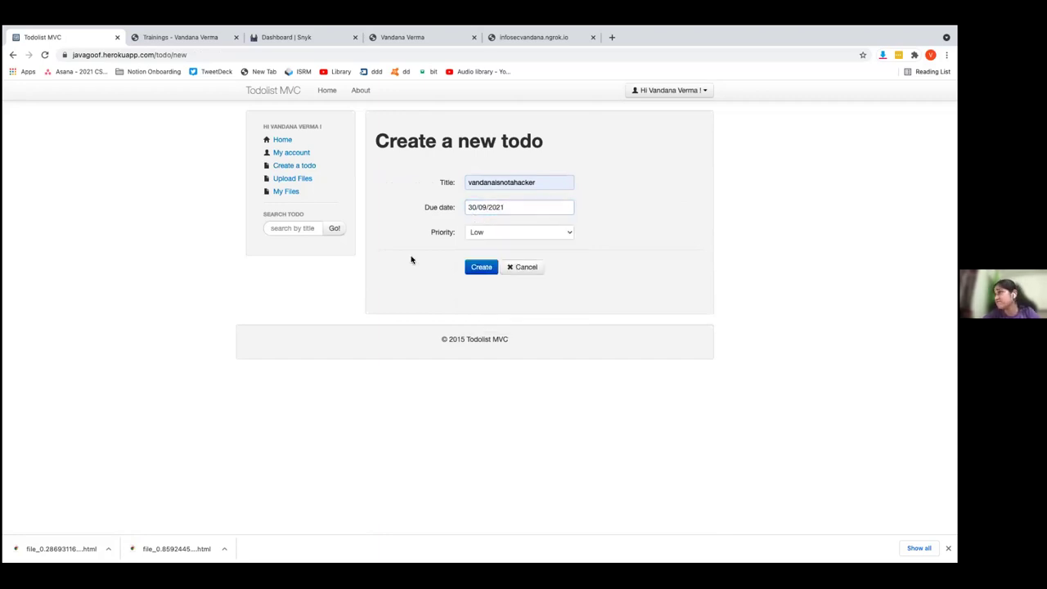
click(482, 270)
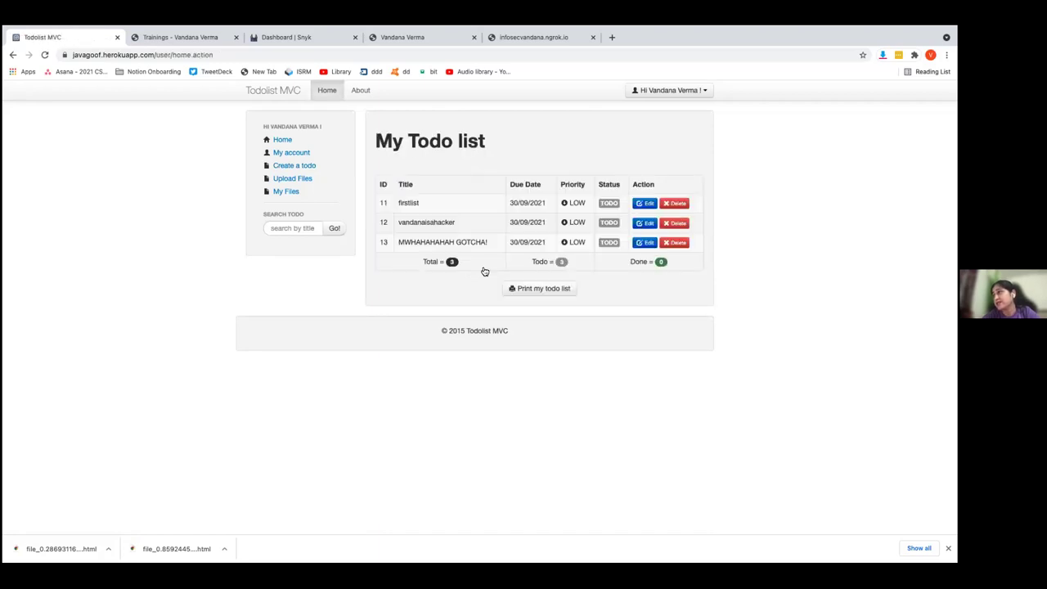
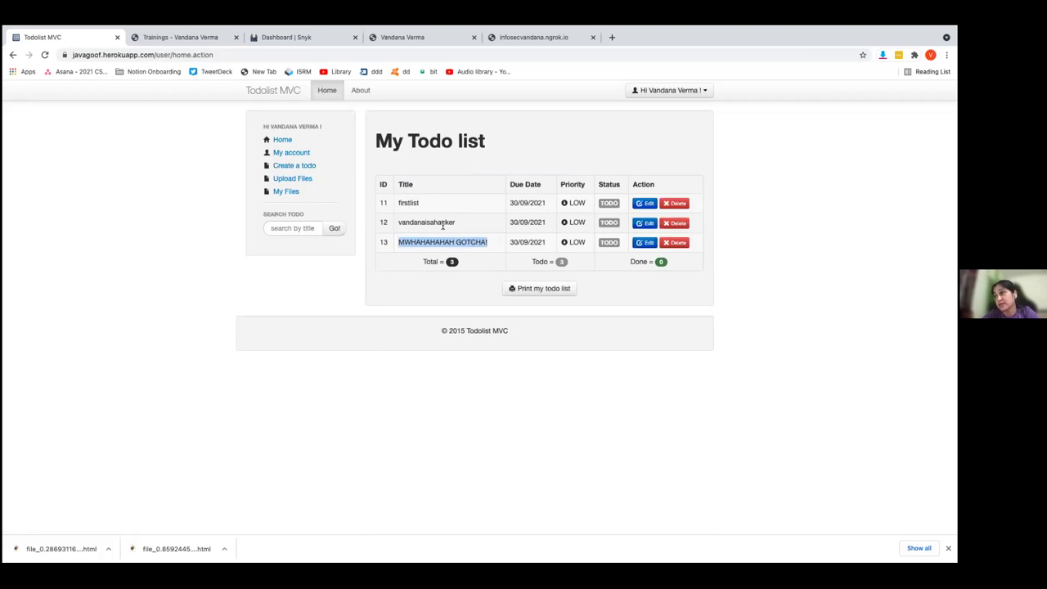
Start a new todo titled 'vandanaisahacker' with due date 30/09/2021, chosen from autofill suggestions
double_click(442, 223)
triple_click(435, 244)
click(313, 167)
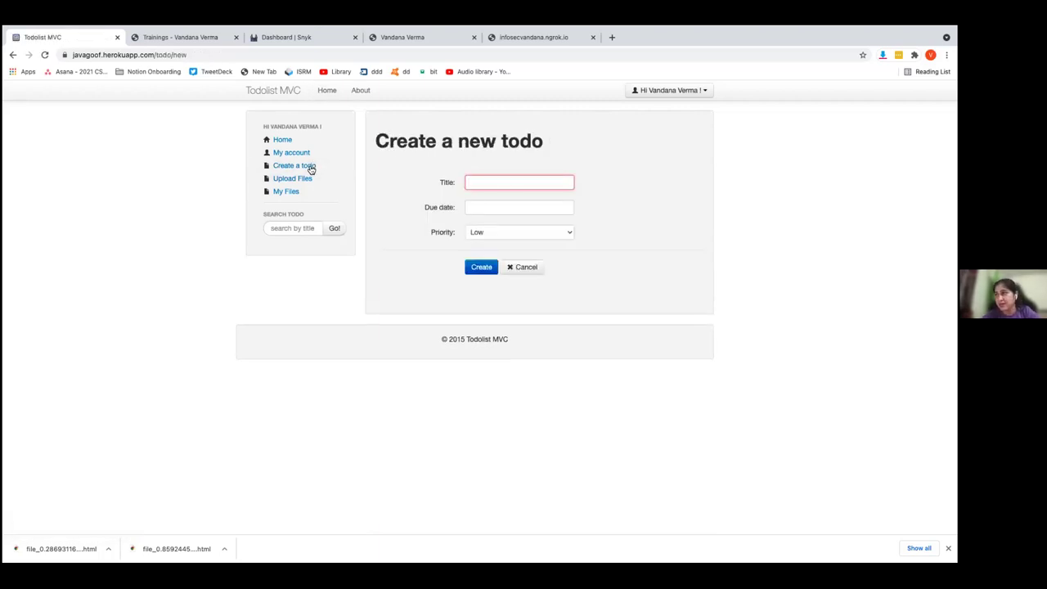
click(474, 178)
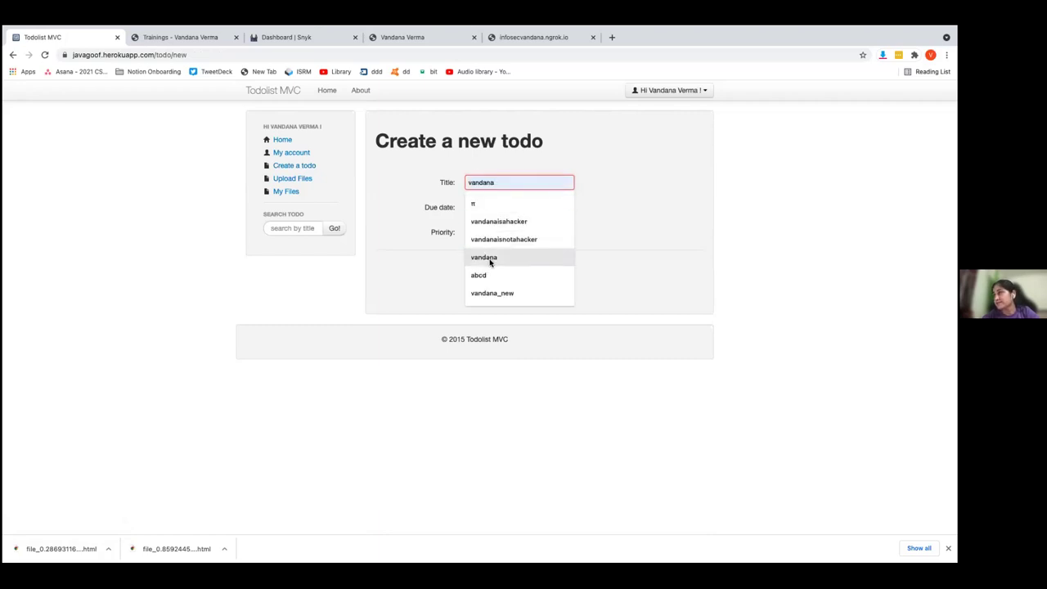
click(483, 221)
click(481, 211)
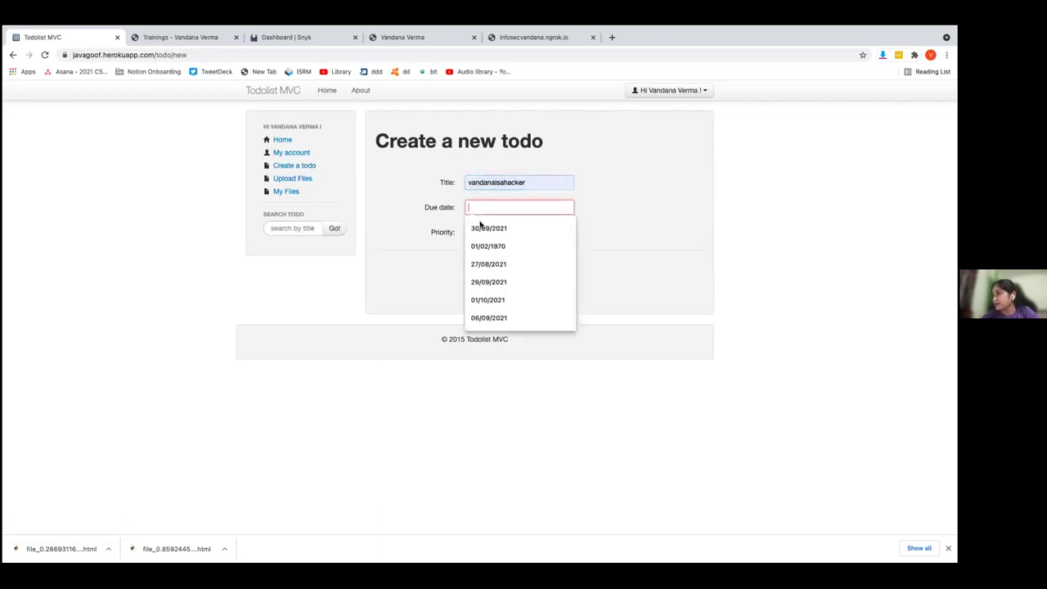
click(482, 219)
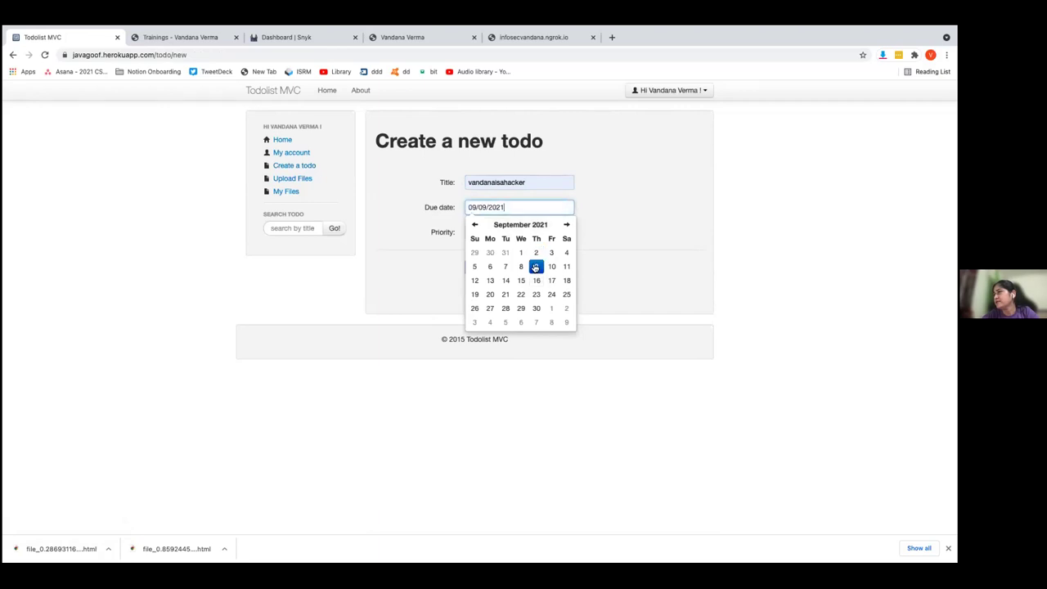
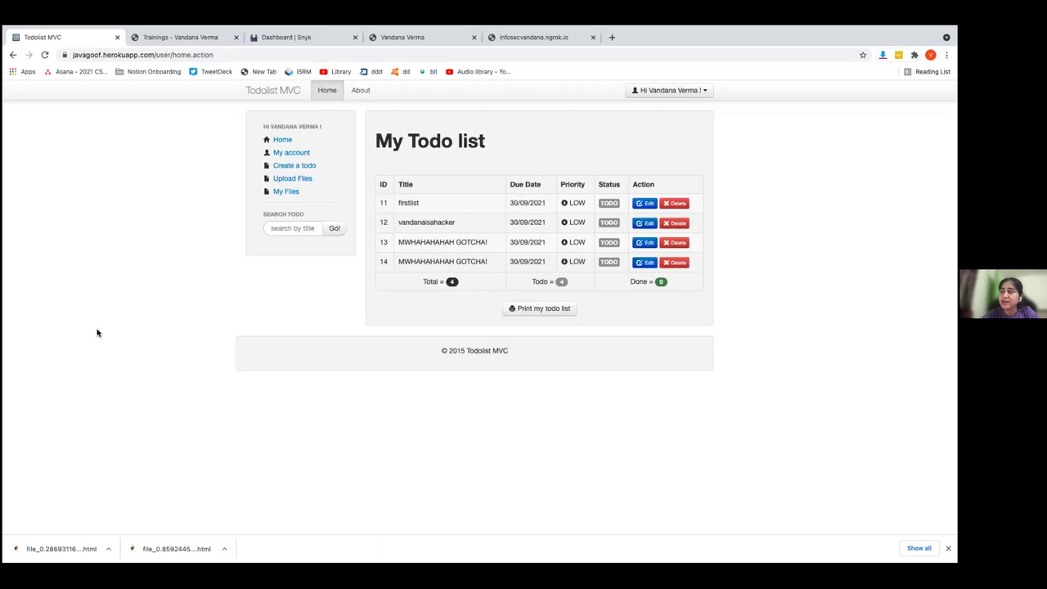
Switch from the Todolist MVC page to the full-screen Equifax attack-timeline slide
key(ctrl+Left)
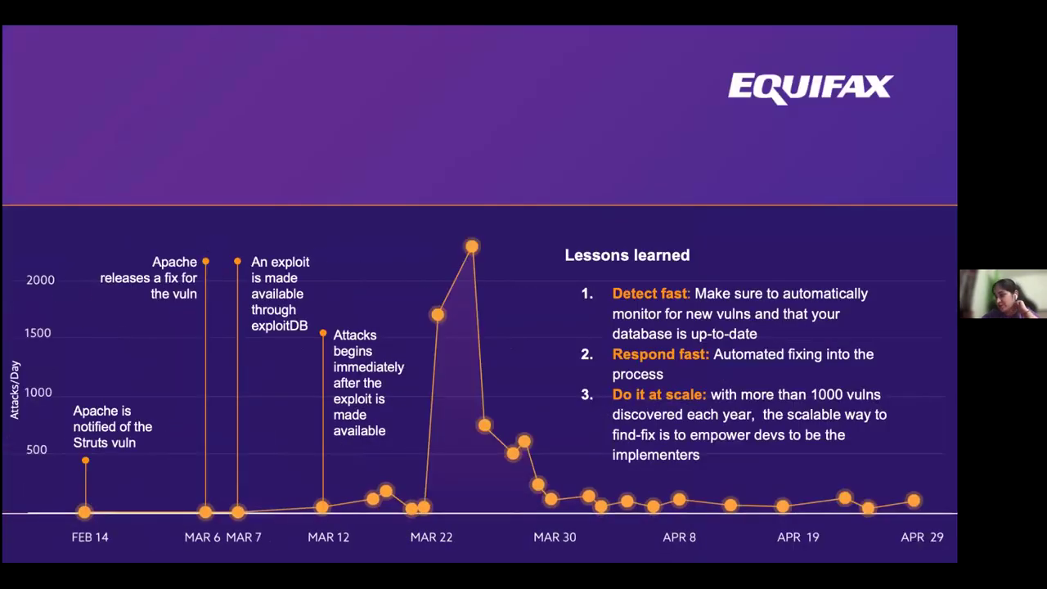